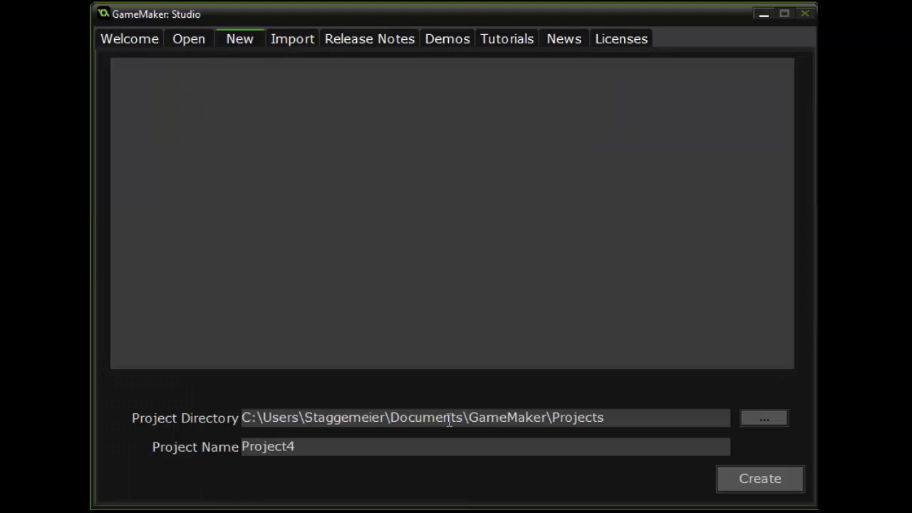
- Create a new project named Aula01 in the default project directory
drag(449, 443, 224, 430)
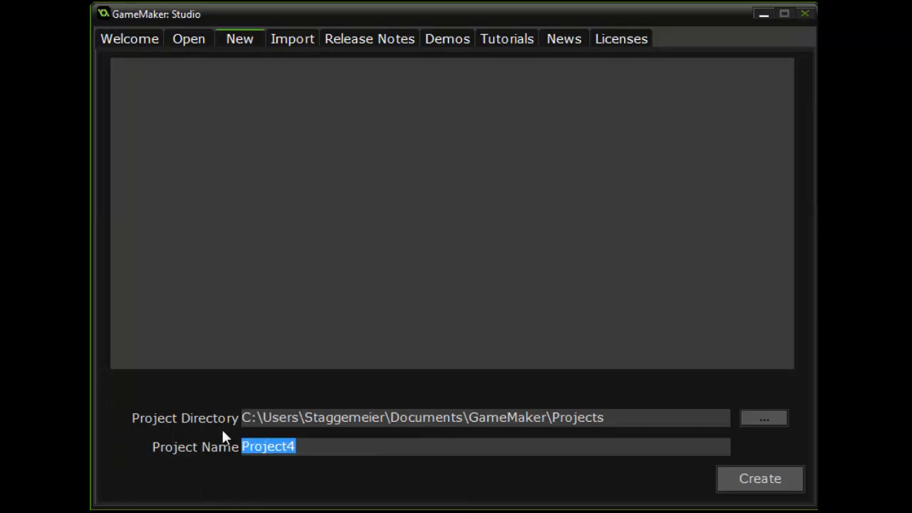
text(Aula01)
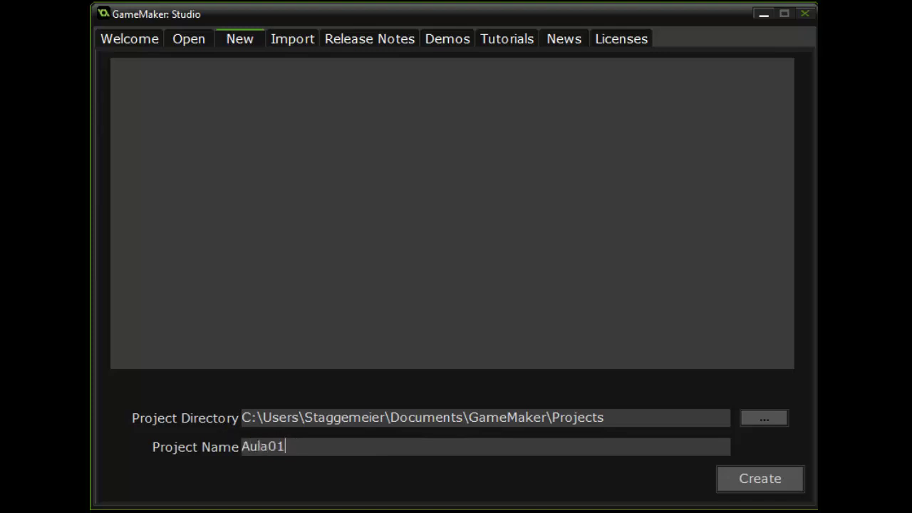
click(732, 486)
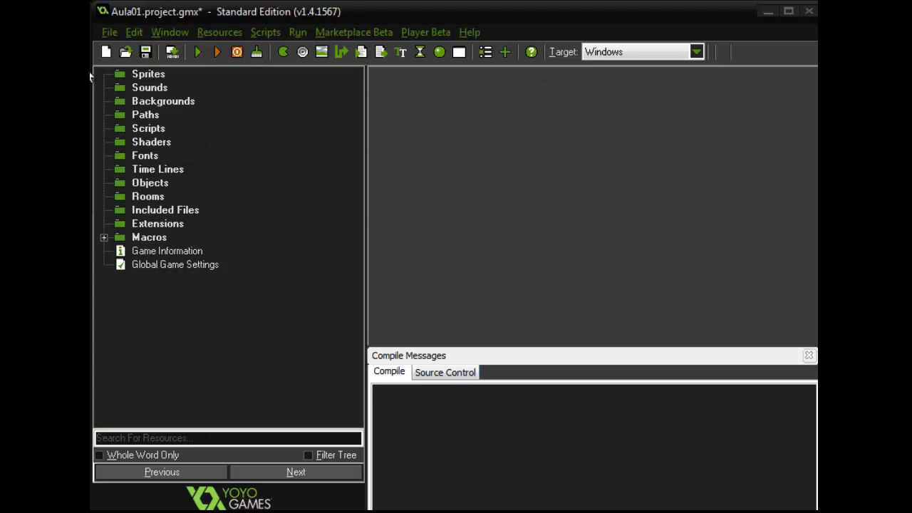
- Look through the resource categories, including Sprites, Sounds, Backgrounds, Scripts, Fonts, Objects and Rooms
click(148, 77)
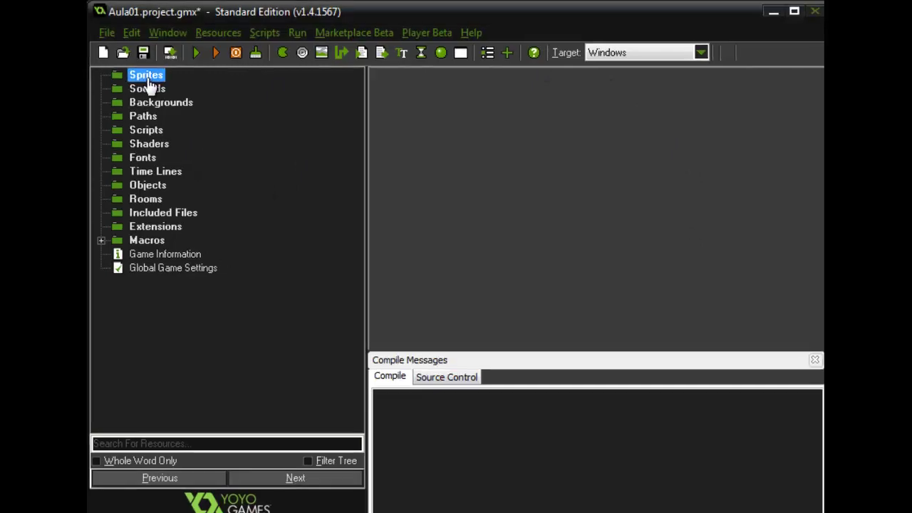
click(151, 88)
click(154, 101)
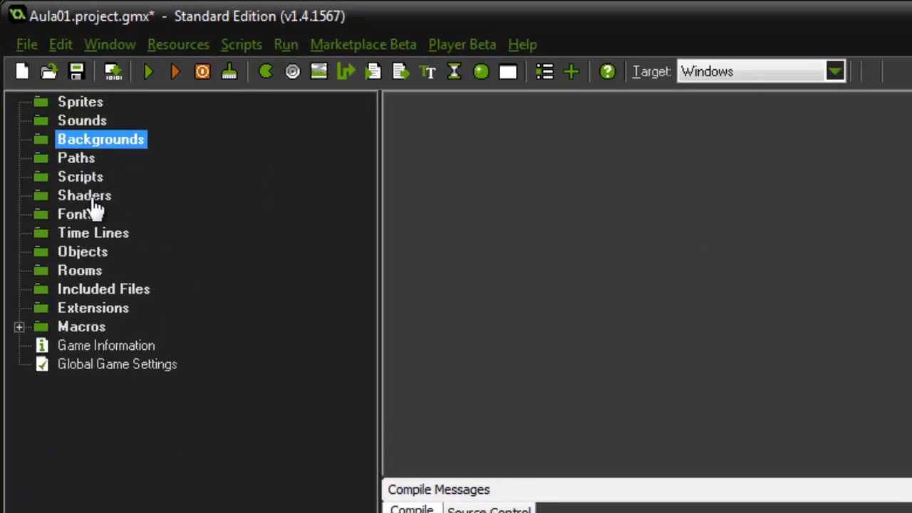
click(89, 178)
click(88, 215)
click(91, 253)
click(84, 272)
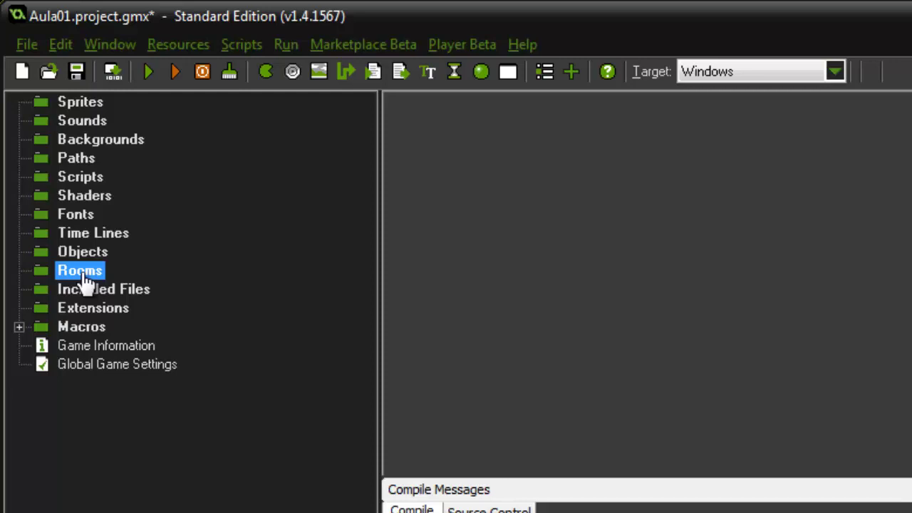
- Create a new sprite and name it spr_jogador
click(89, 107)
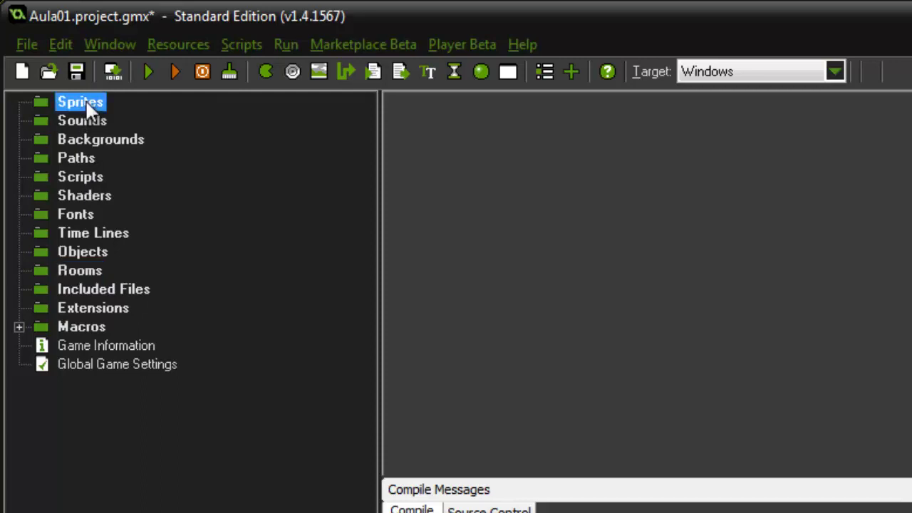
right_click(88, 106)
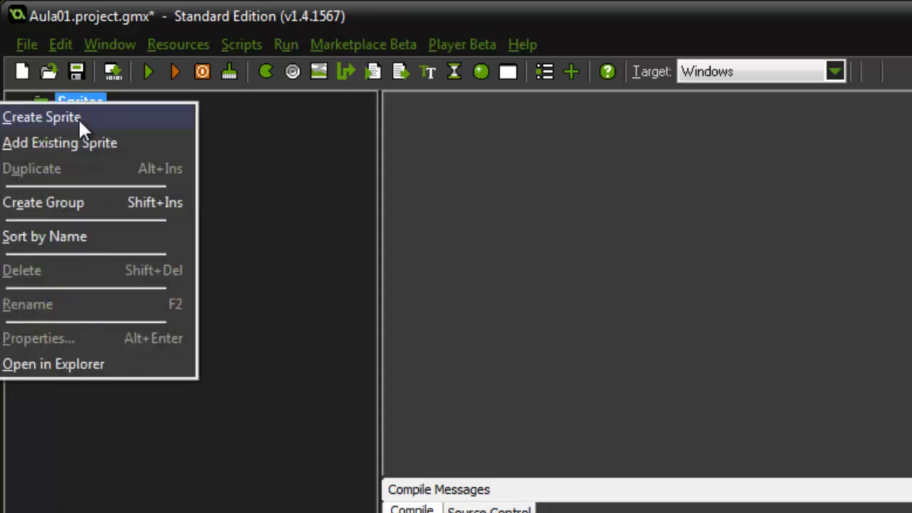
click(78, 118)
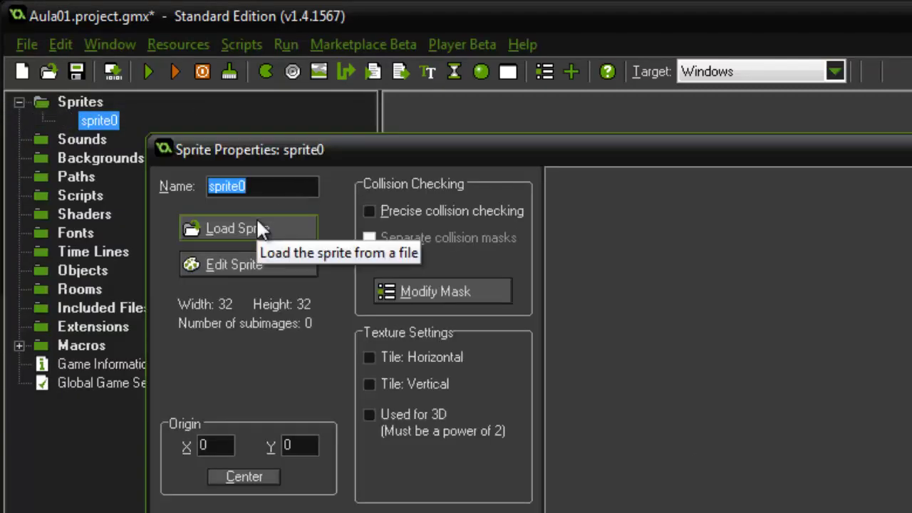
text(spr_)
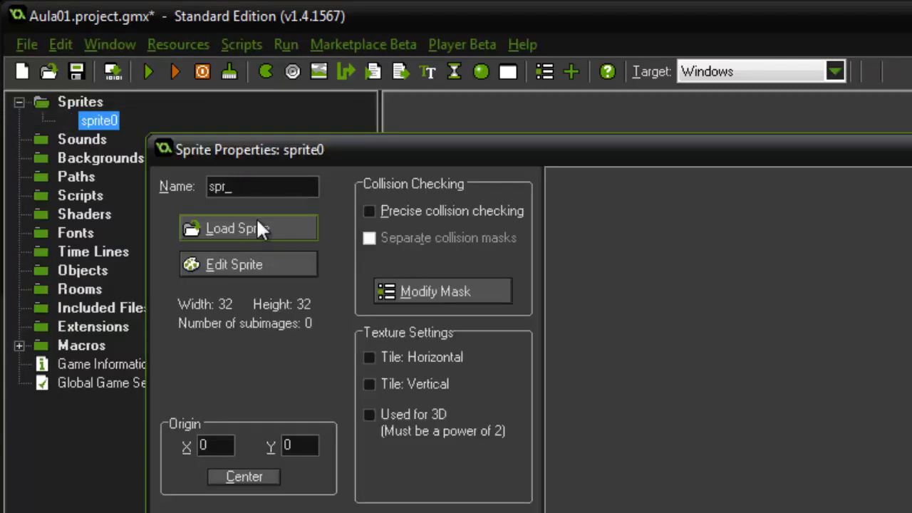
text(jogador)
- Load the mario_D_01 image from the Game Maker folder on drive F: into spr_jogador and accept the sprite
click(270, 221)
drag(588, 136, 411, 148)
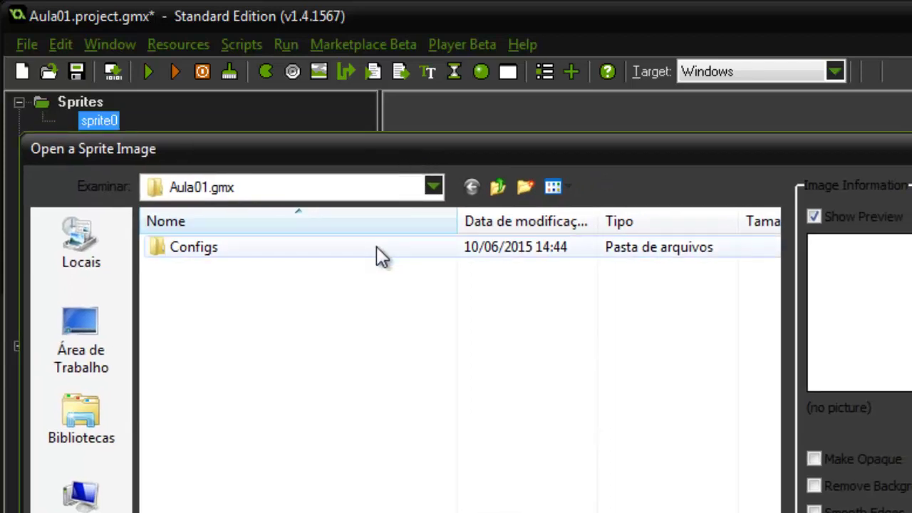
click(433, 187)
click(299, 475)
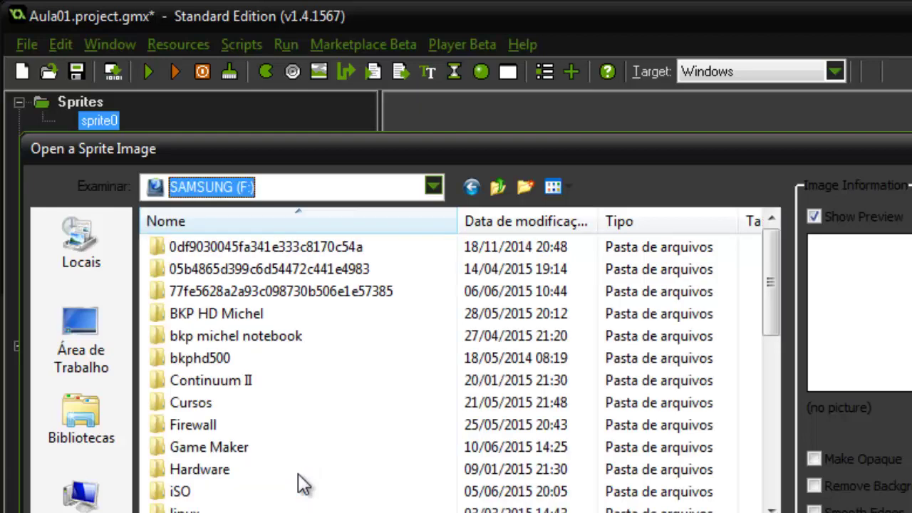
double_click(278, 453)
scroll(278, 455, down, 5)
click(218, 264)
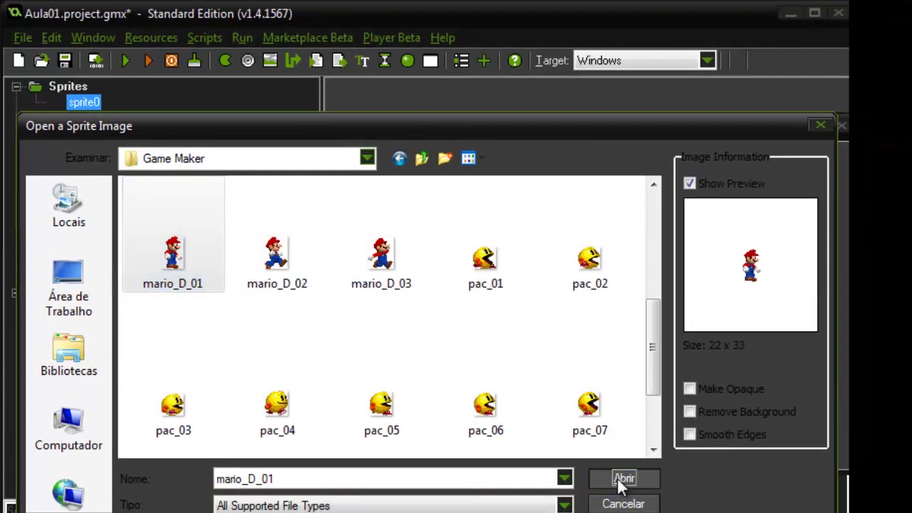
click(645, 500)
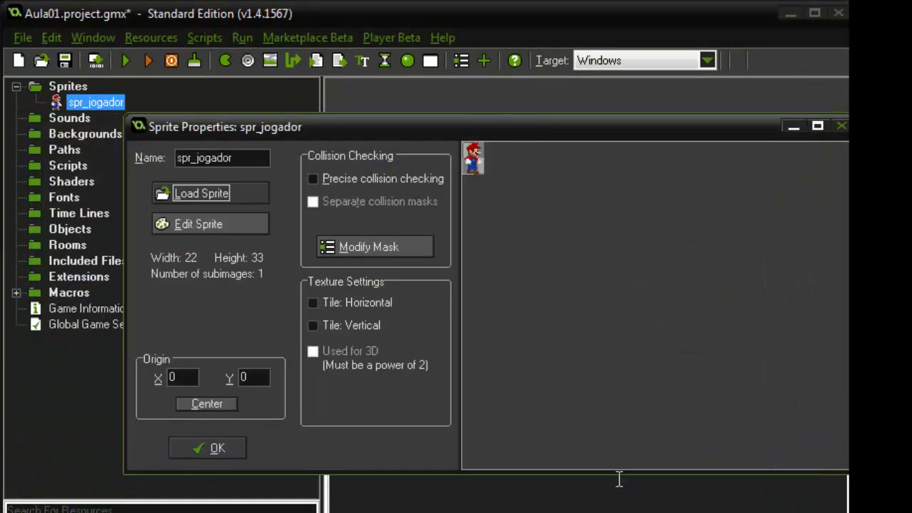
click(218, 449)
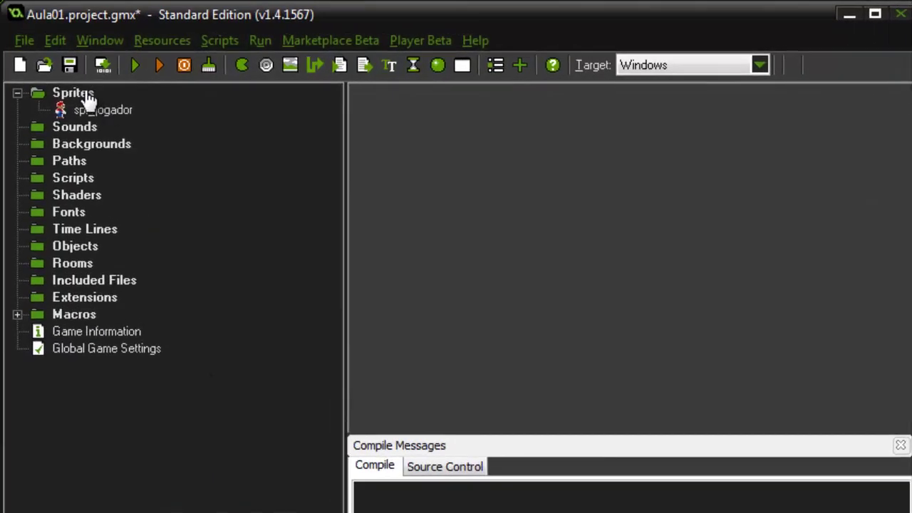
- Create a second sprite and name it spr_bloco
right_click(86, 96)
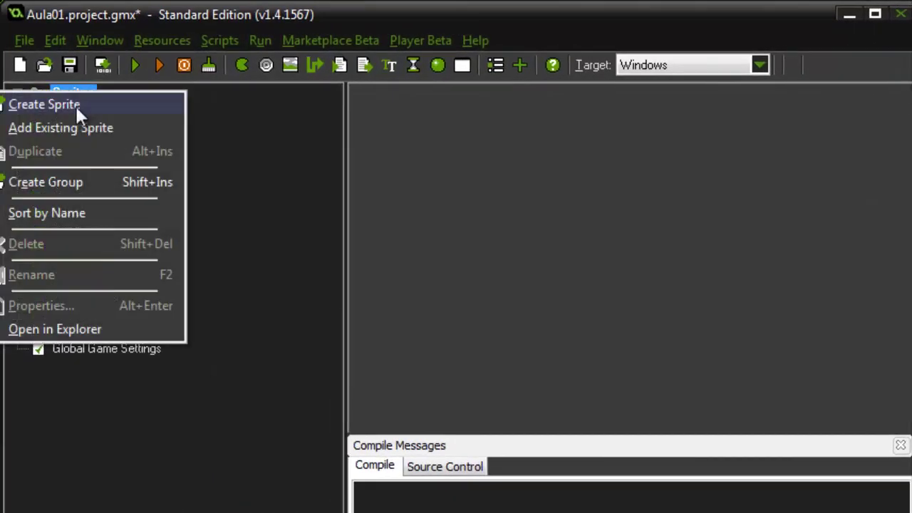
click(75, 106)
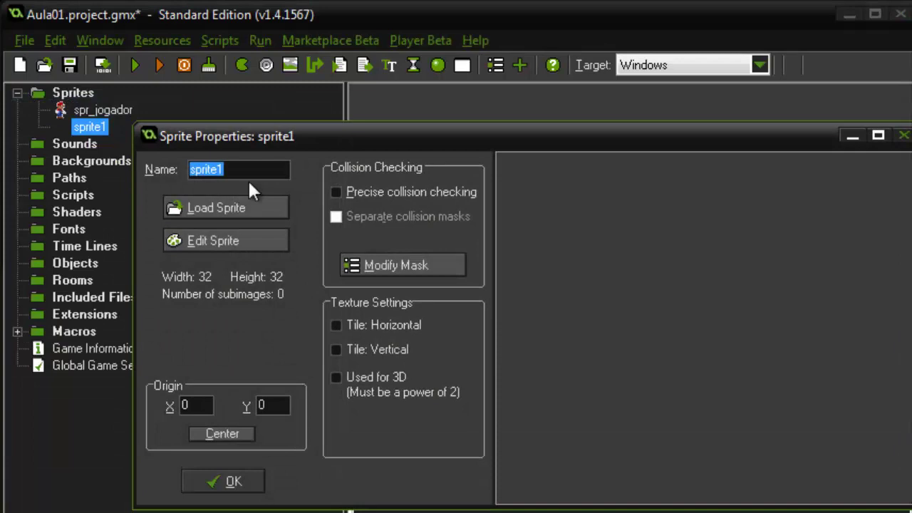
text(spr_bloco)
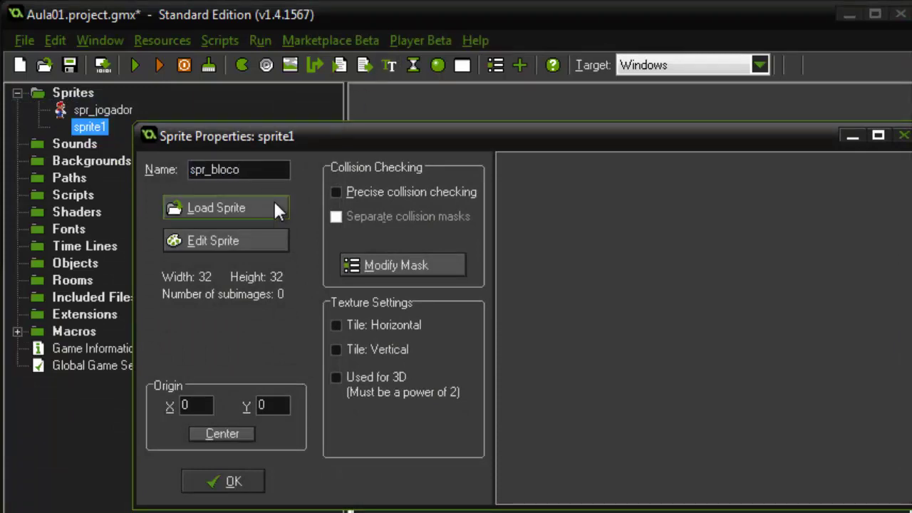
- Load the wall image from the Aula 01 folder into spr_bloco and accept the sprite
click(272, 204)
drag(710, 330, 710, 240)
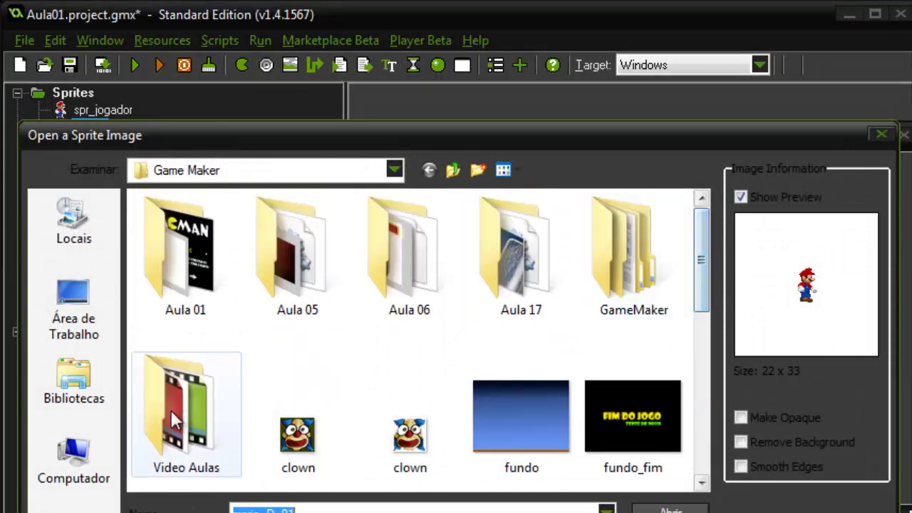
double_click(183, 312)
drag(712, 295, 703, 463)
click(185, 445)
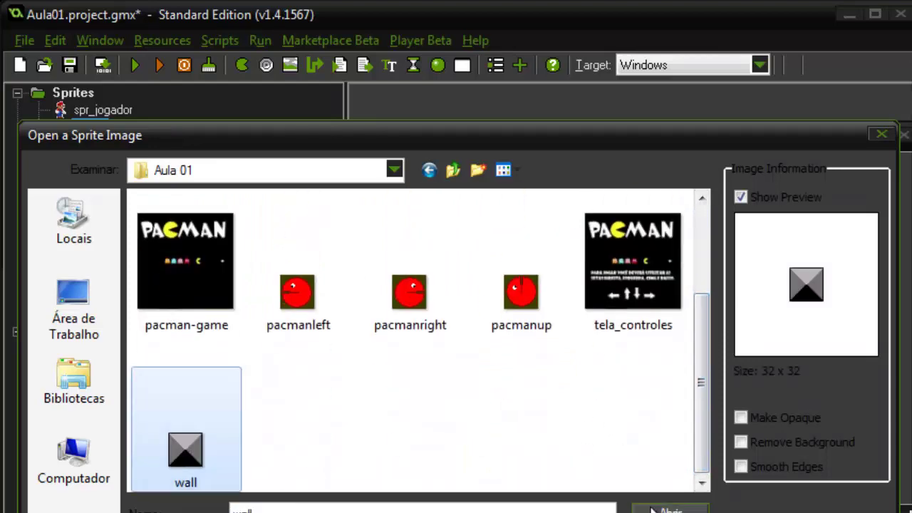
click(659, 509)
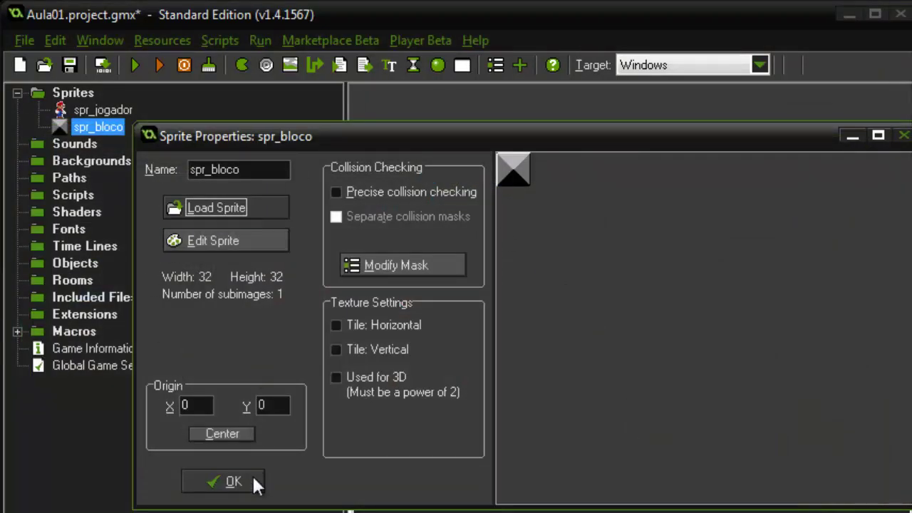
click(248, 484)
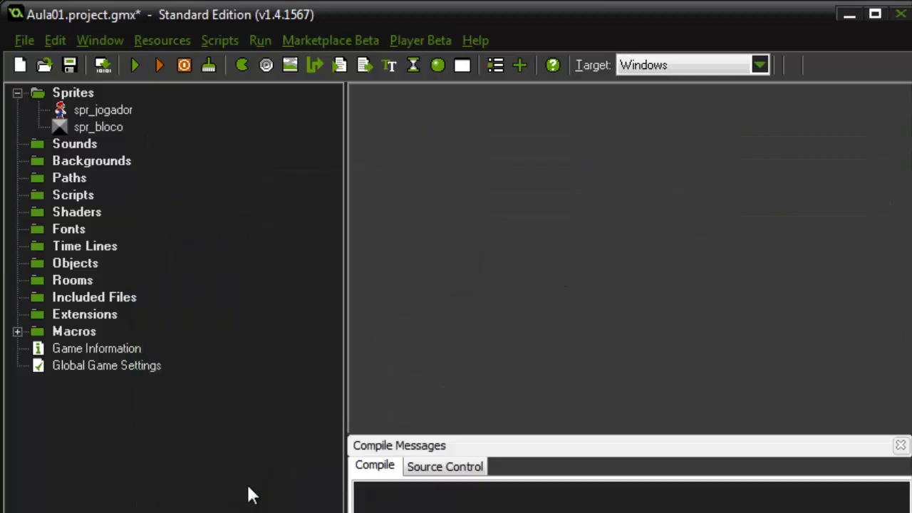
- Create a new background resource and name it bkg_01
click(106, 164)
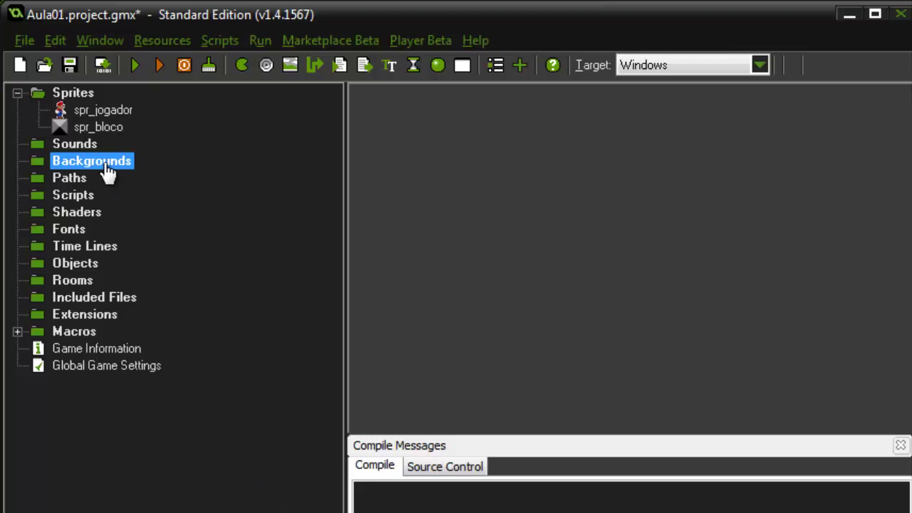
right_click(104, 169)
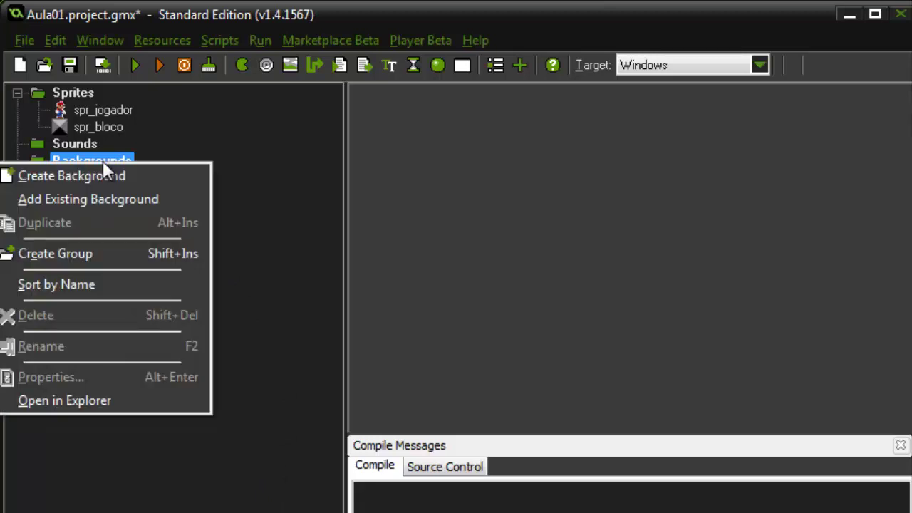
click(98, 175)
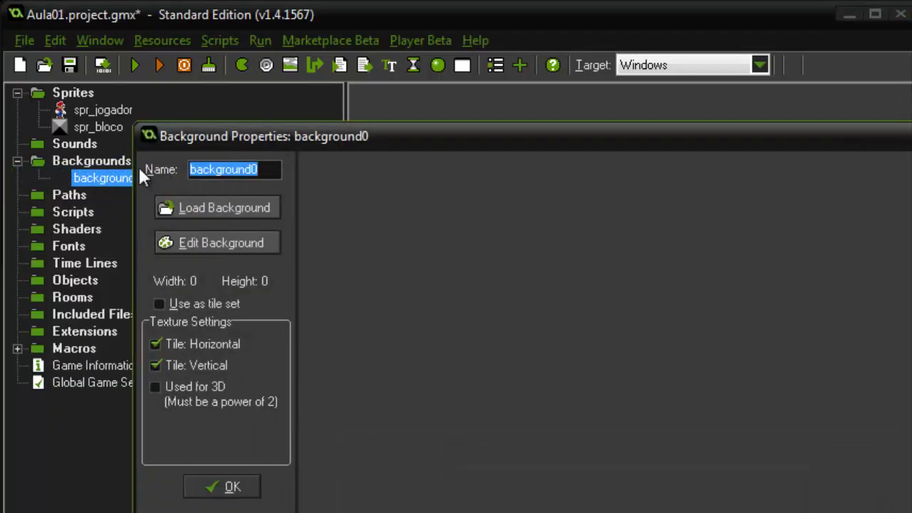
text(bkg_)
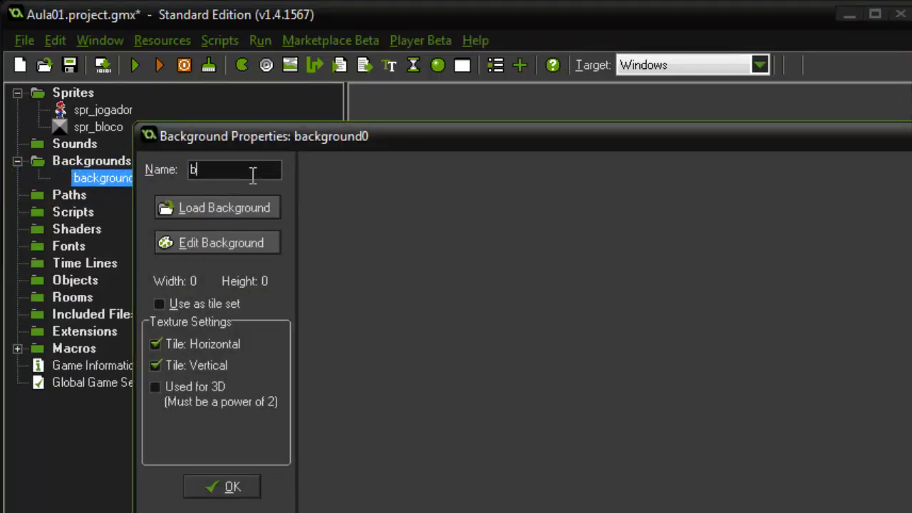
text(01)
- Load the blue gradient image from drive F: into bkg_01 and accept the background
click(217, 211)
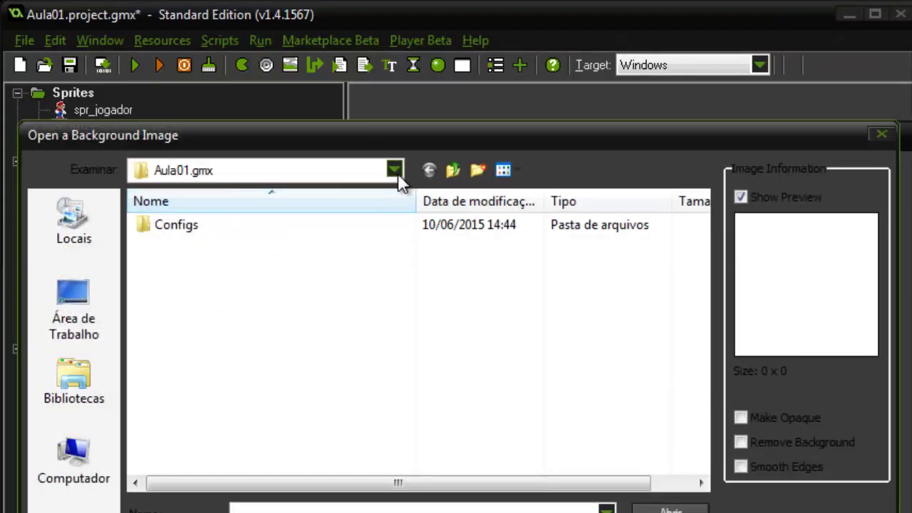
click(394, 170)
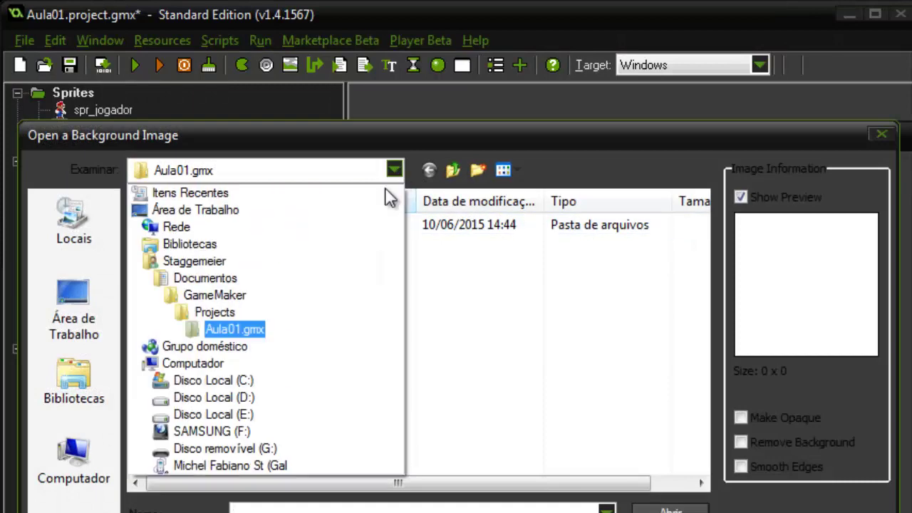
click(270, 430)
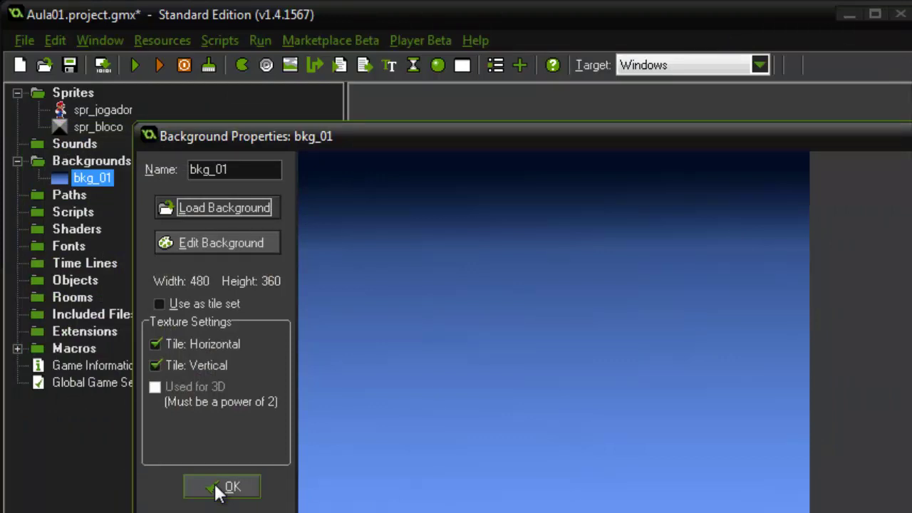
click(219, 489)
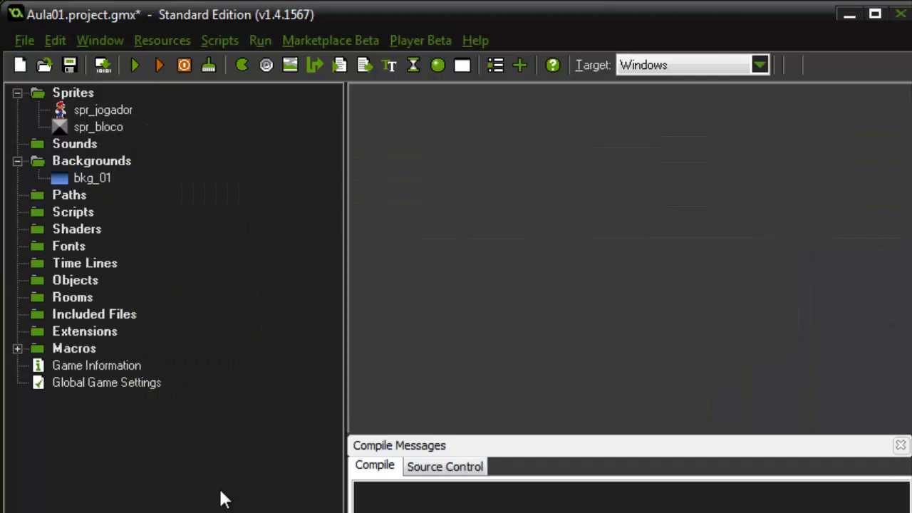
- Create a new object and name it obj_jogador
click(67, 282)
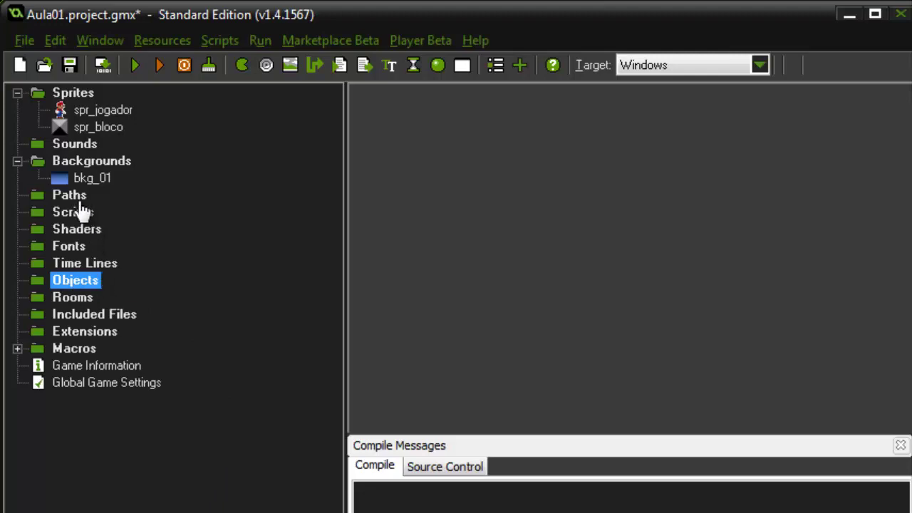
right_click(87, 285)
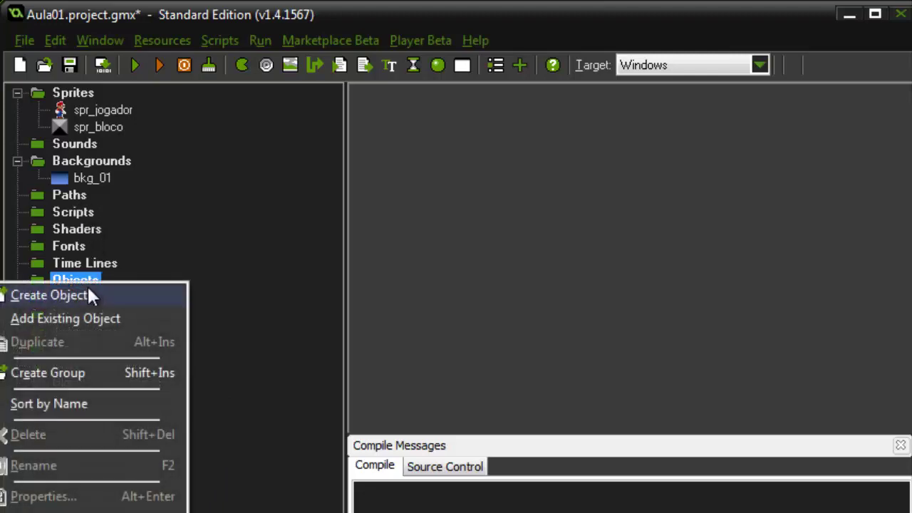
click(91, 295)
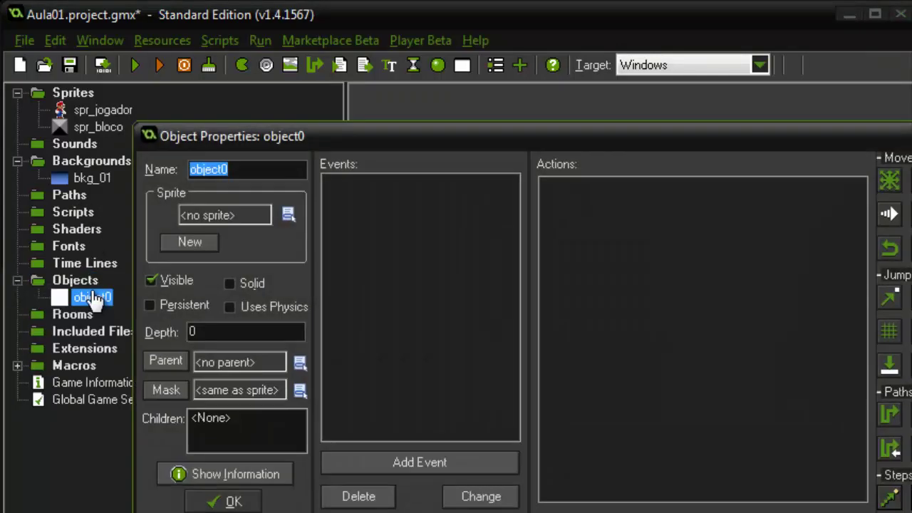
text(obj)
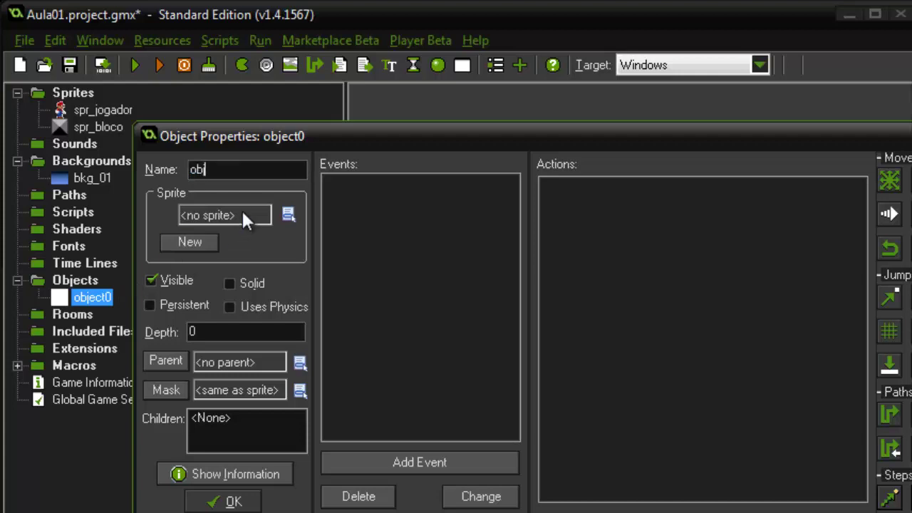
text(_jogador)
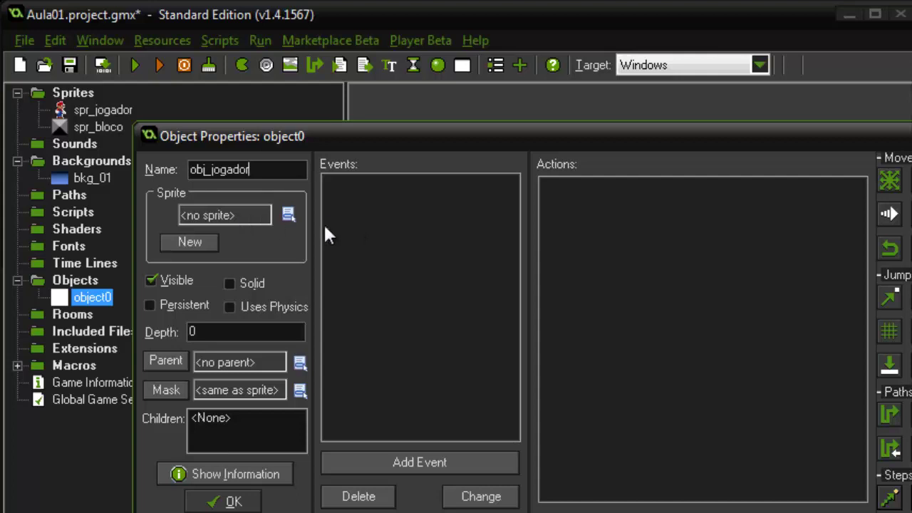
- Assign the spr_jogador sprite to obj_jogador and accept the object
click(256, 212)
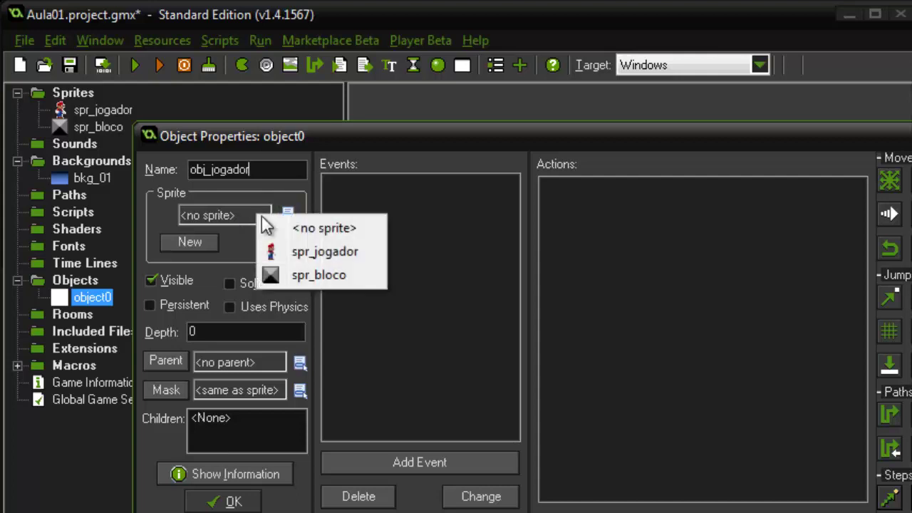
click(215, 212)
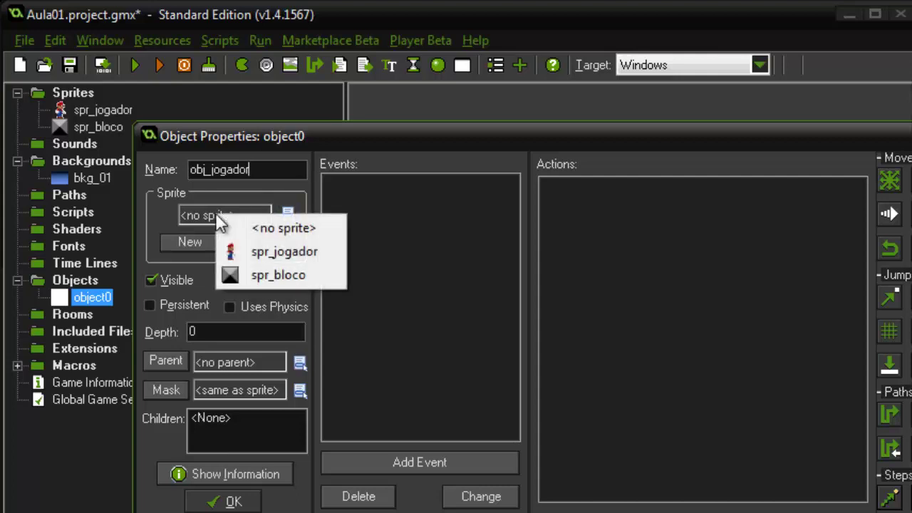
click(274, 255)
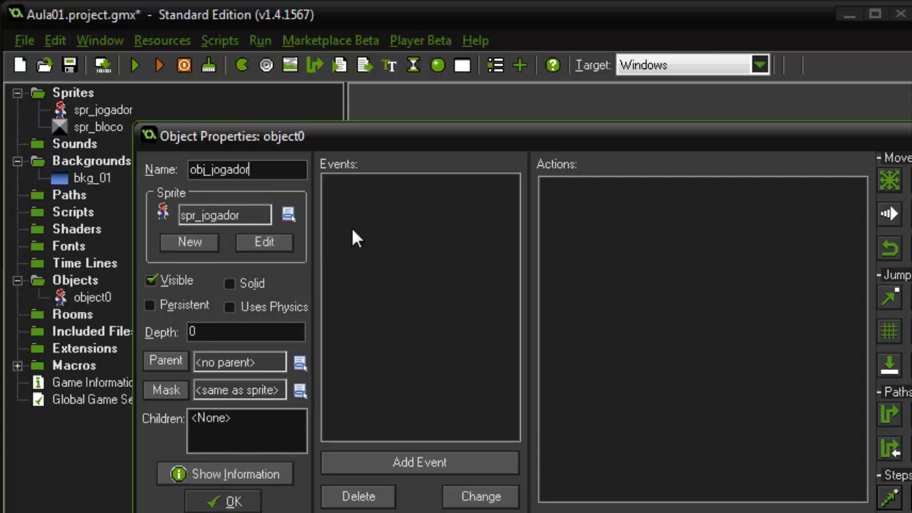
click(218, 502)
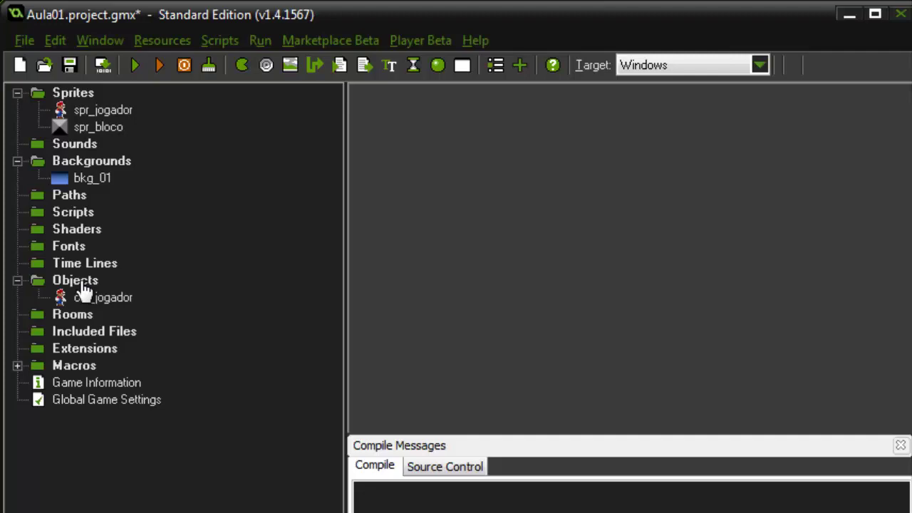
- Create a new object named obj_bloco, assign it the spr_bloco sprite and accept it
right_click(82, 287)
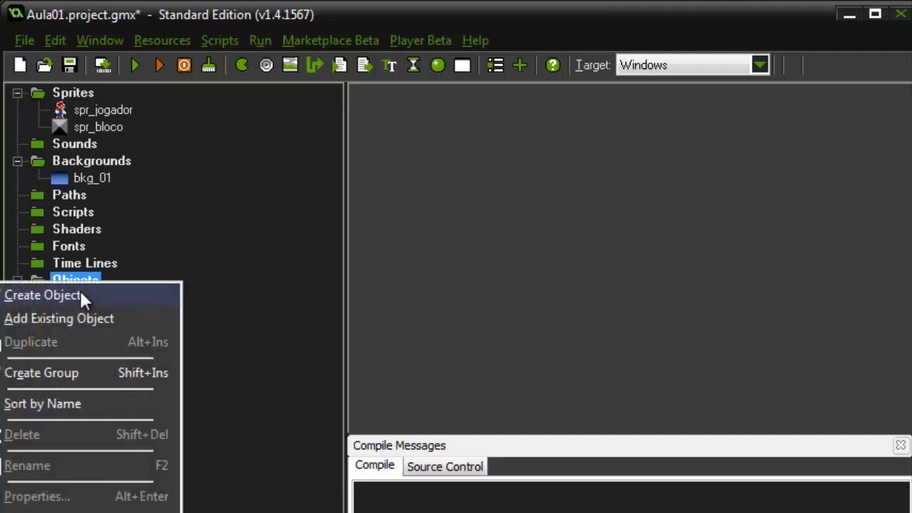
click(81, 294)
text(obj_bloco)
click(288, 215)
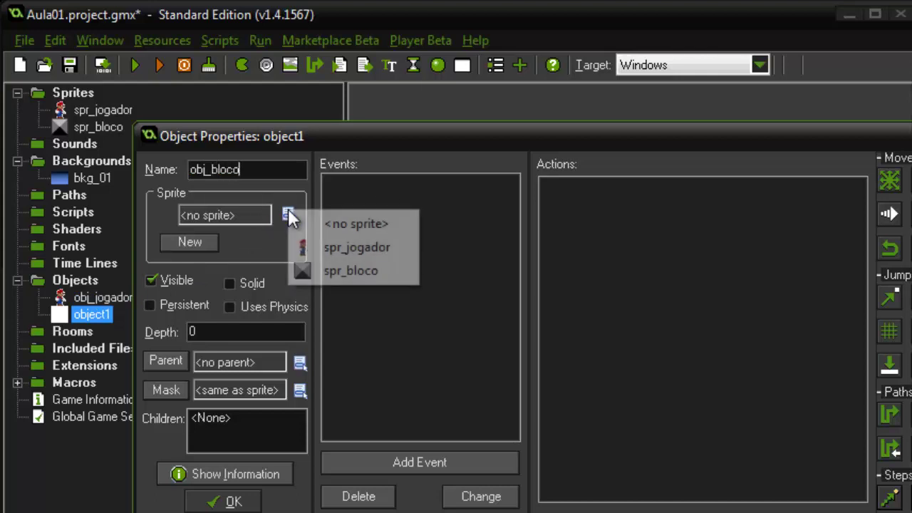
click(357, 274)
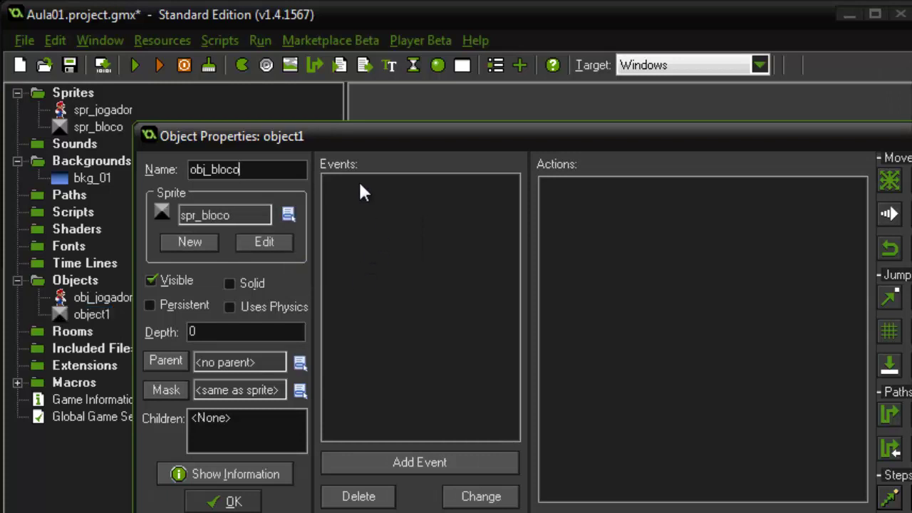
click(233, 502)
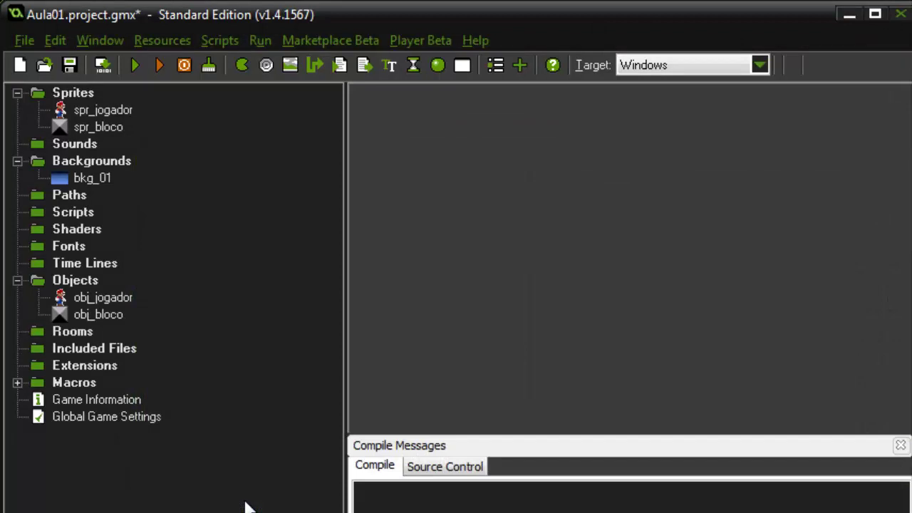
- Create a new room and set its width to 800 and its height to 657
click(90, 336)
right_click(89, 334)
click(75, 345)
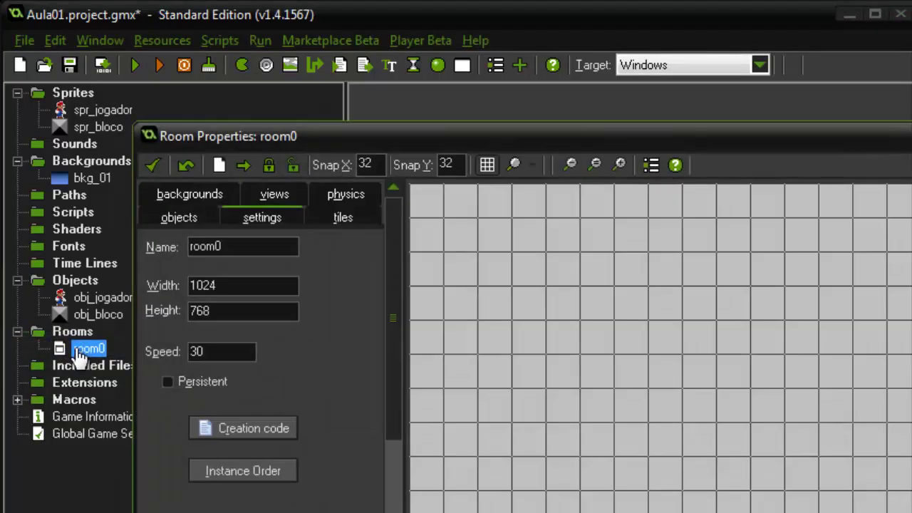
drag(814, 137, 686, 49)
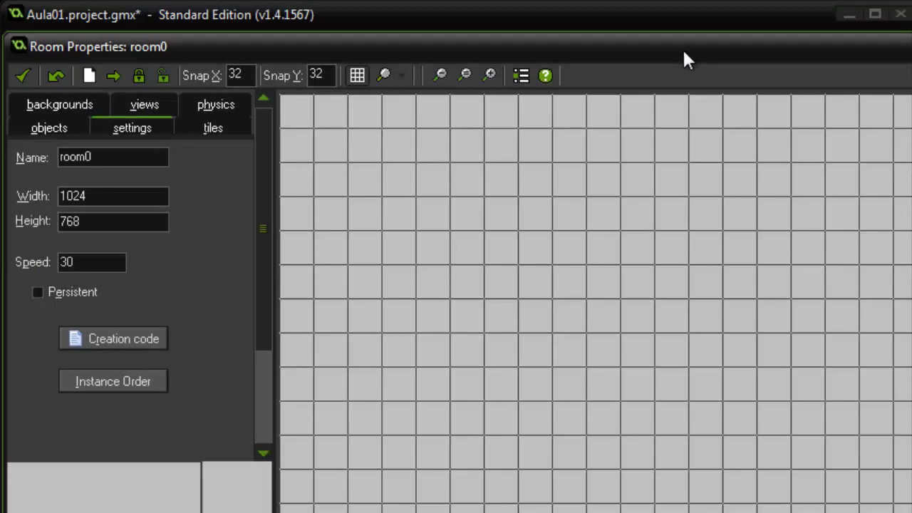
double_click(136, 195)
text(800)
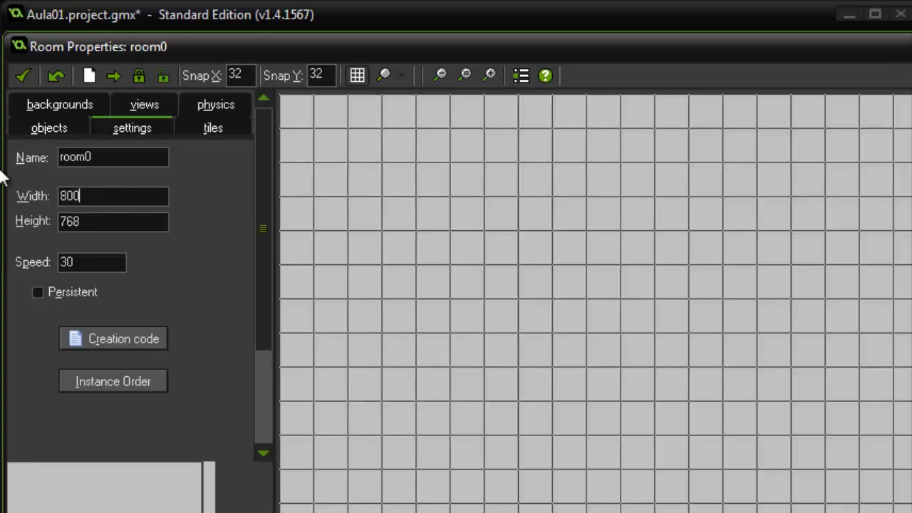
key(Tab)
text(657)
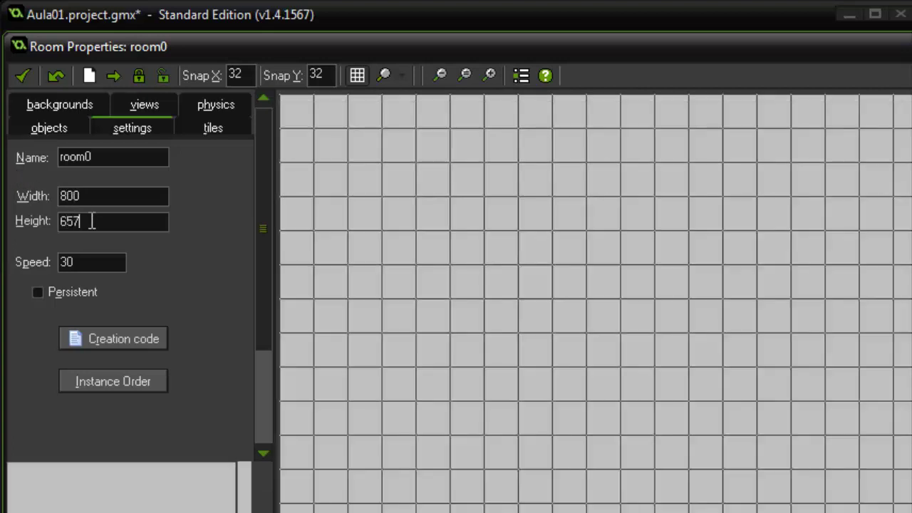
click(64, 103)
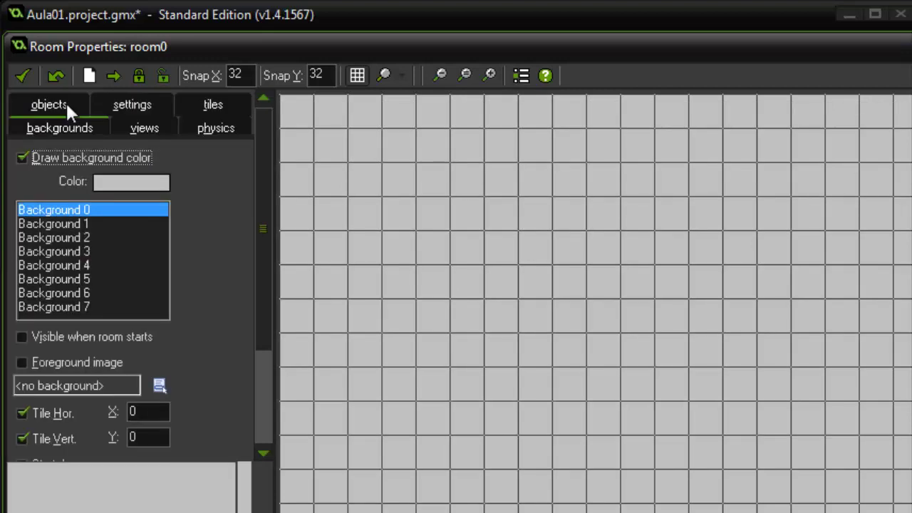
click(144, 130)
click(214, 129)
click(214, 106)
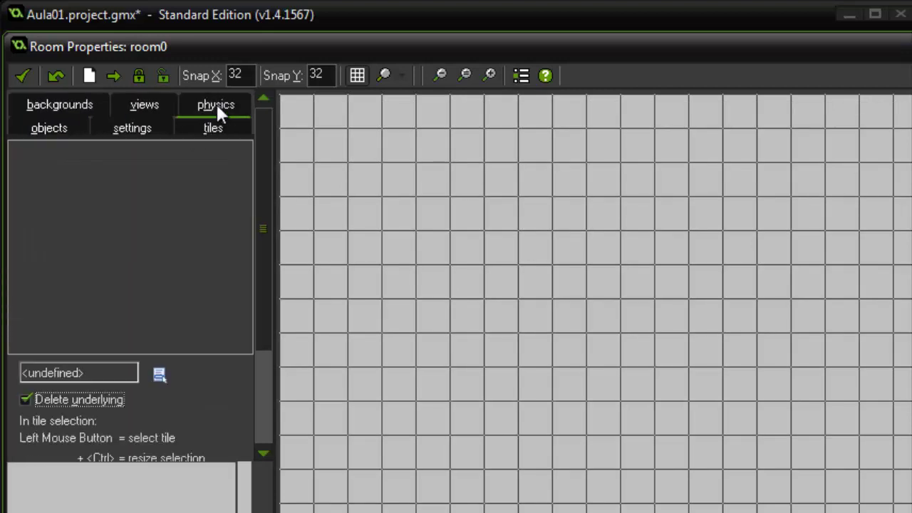
click(66, 128)
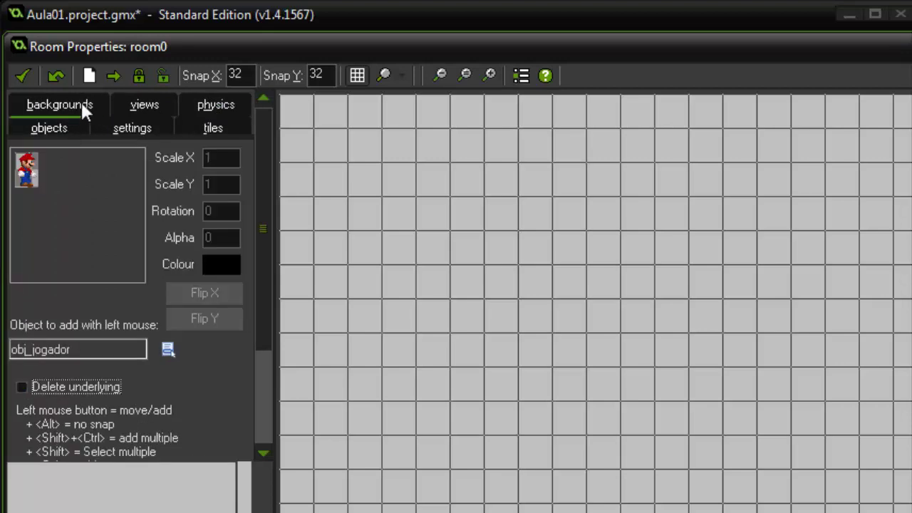
- Try dark red as the room's background color
click(87, 108)
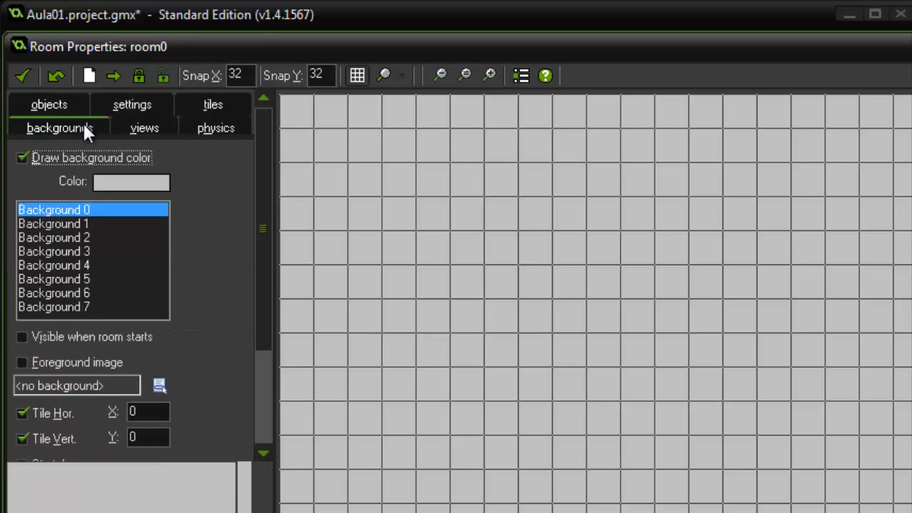
click(98, 183)
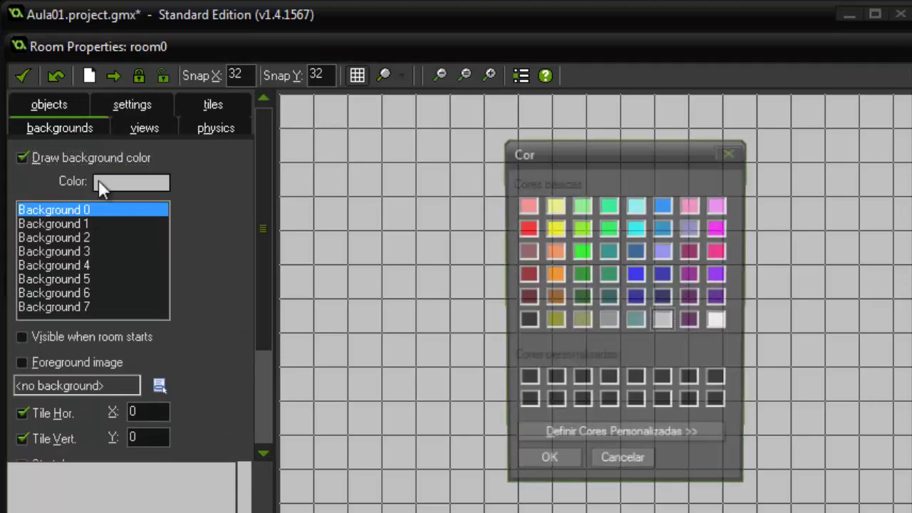
click(531, 273)
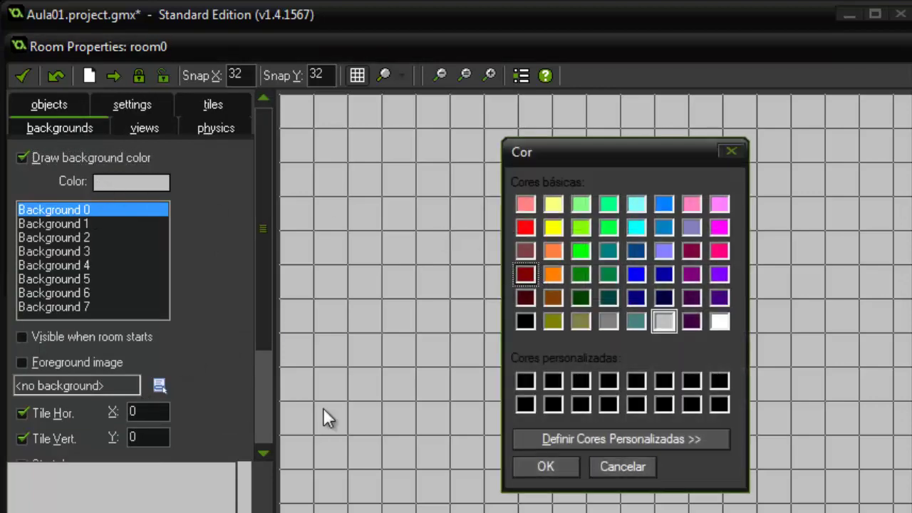
click(538, 466)
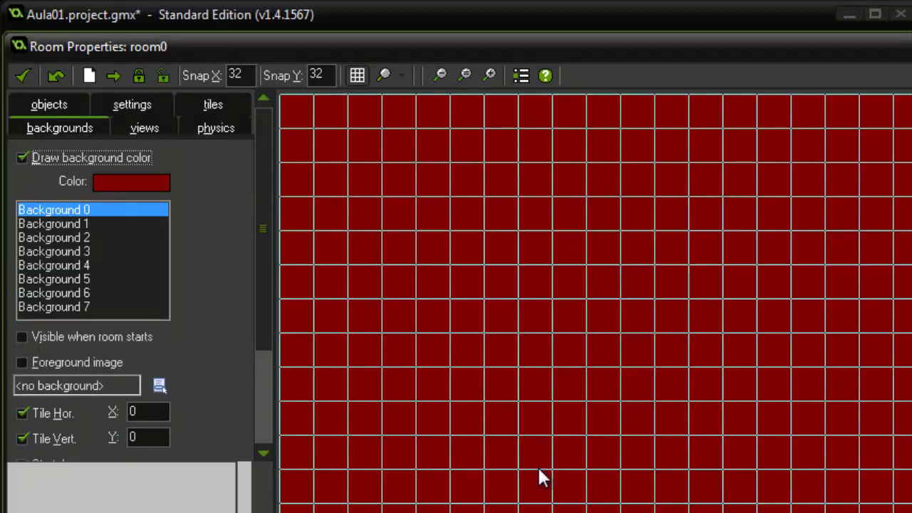
- Set the room's background color to dark green
click(110, 183)
click(578, 300)
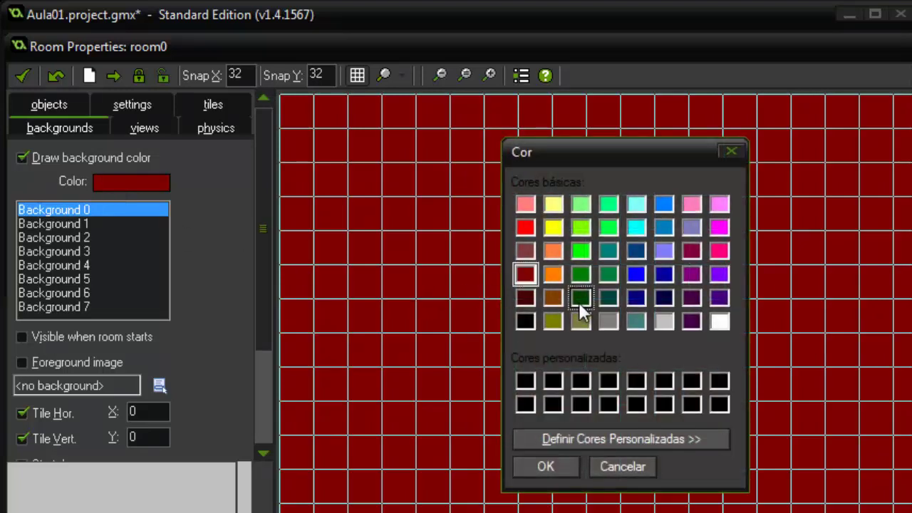
click(531, 472)
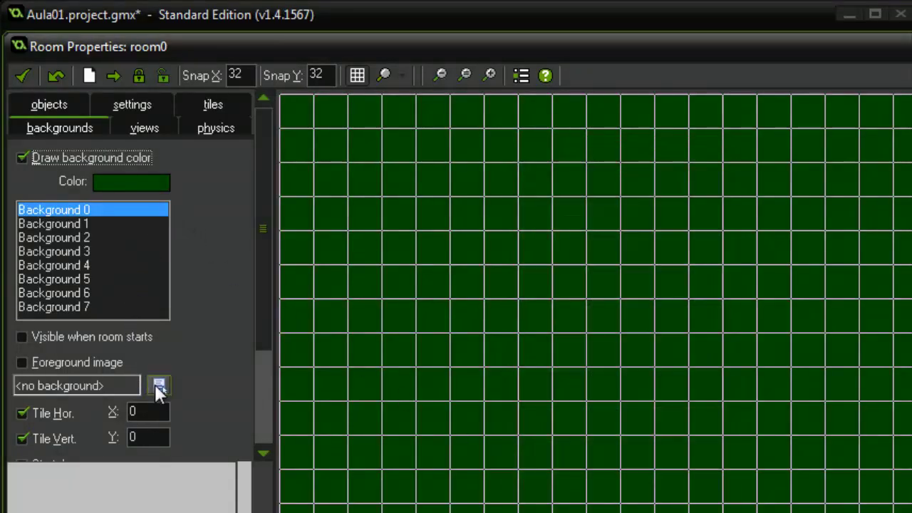
- Assign bkg_01 to the room's Background 0 and stretch the image to fill the room
click(105, 381)
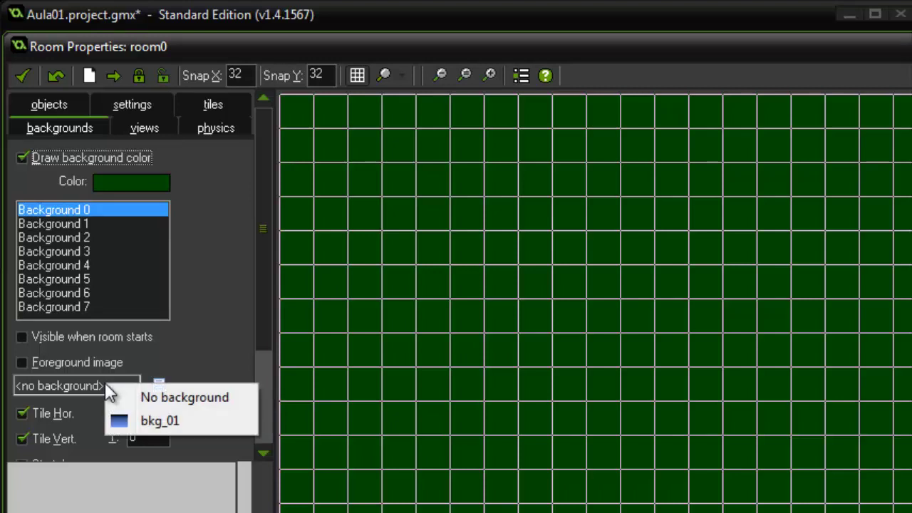
click(173, 422)
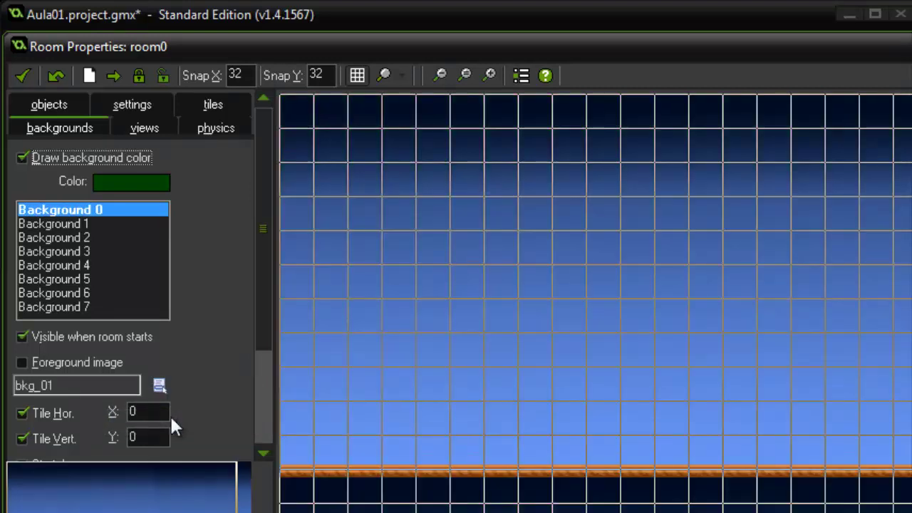
drag(268, 349, 257, 436)
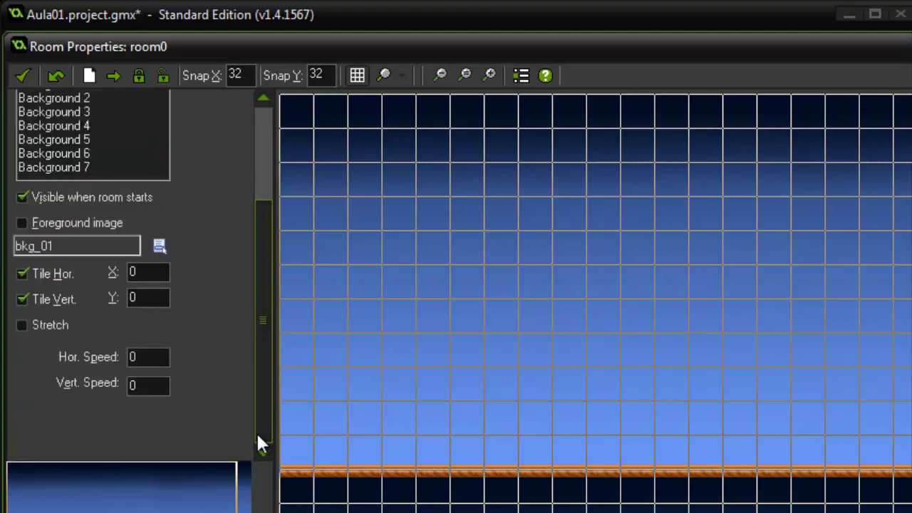
click(23, 324)
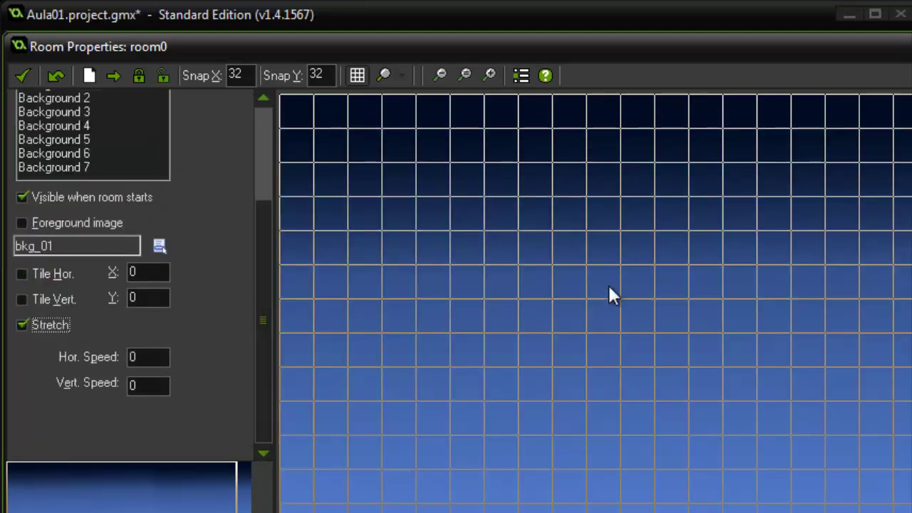
- Place an obj_jogador instance in the room, standing on the brown ground strip near the room's left edge
ctrl+scroll(609, 288, down, 2)
ctrl+scroll(609, 288, up, 1)
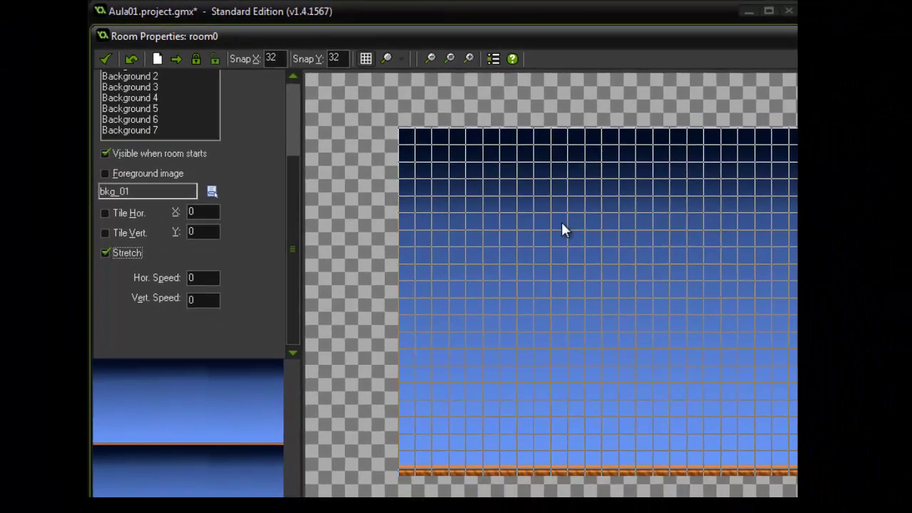
drag(296, 235, 298, 146)
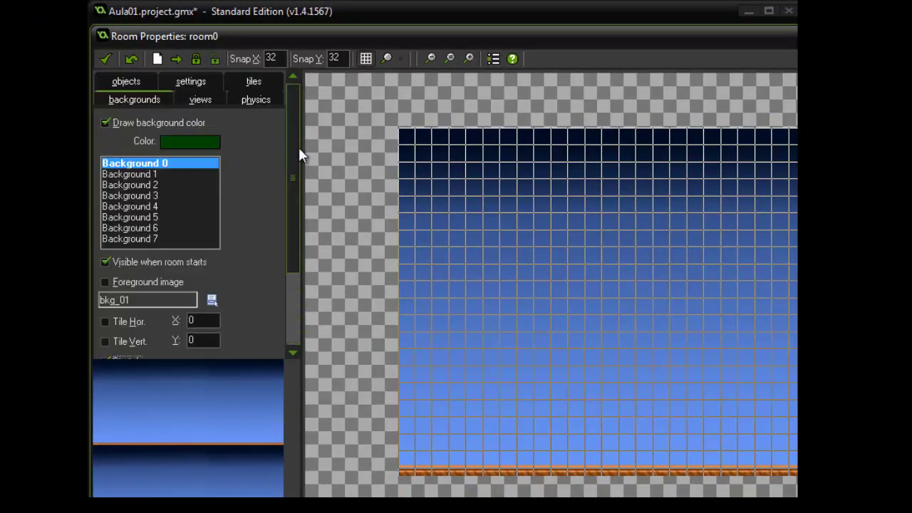
click(131, 80)
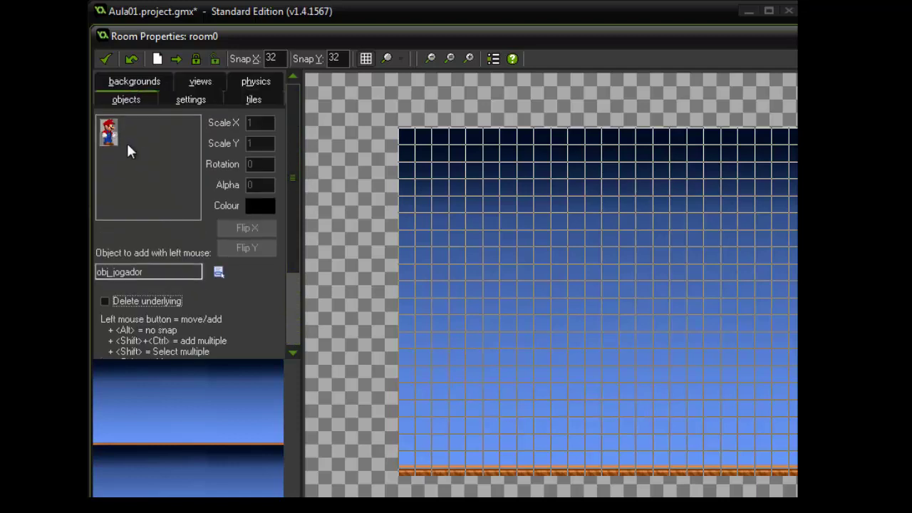
click(441, 461)
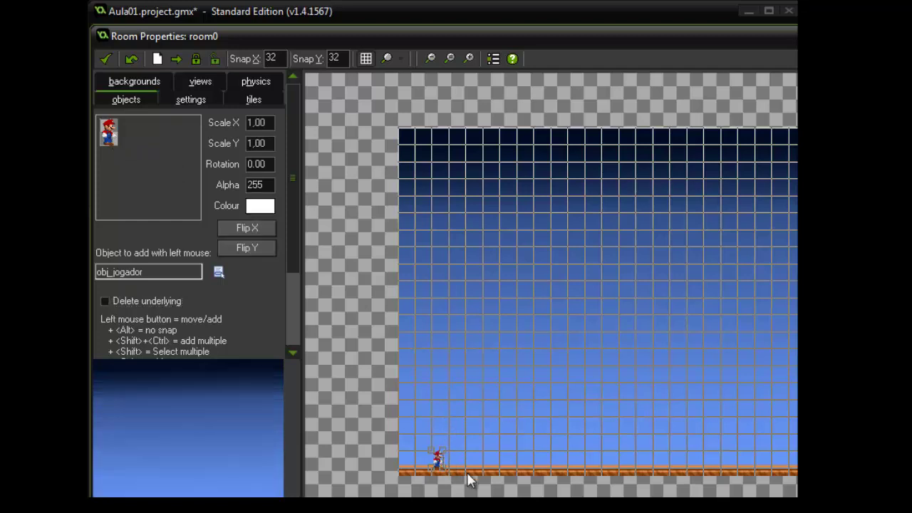
- Stack four obj_bloco instances as a wall along the room's left edge, starting at the player's level
click(118, 135)
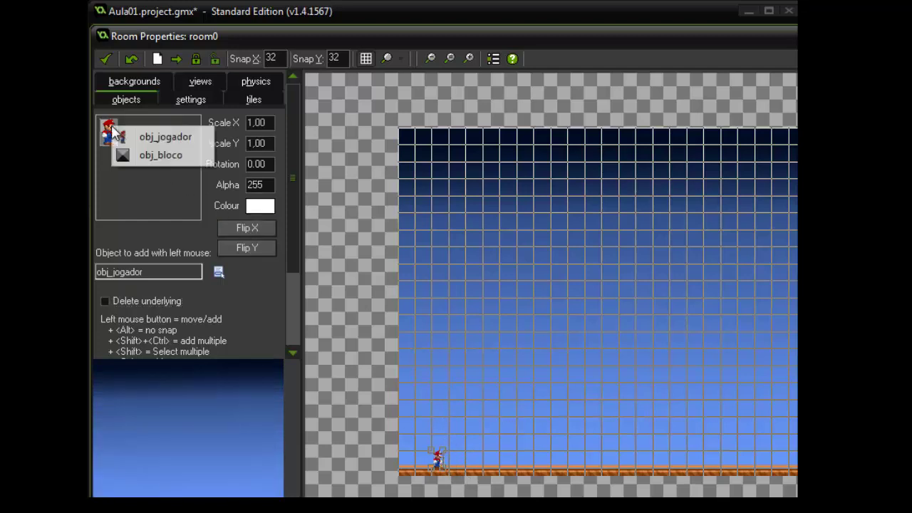
click(142, 154)
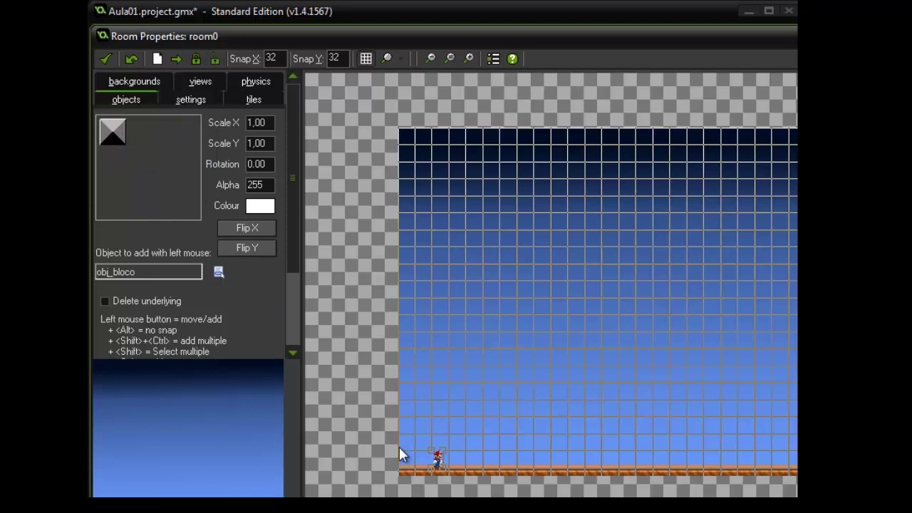
click(403, 463)
click(403, 438)
click(405, 421)
click(404, 404)
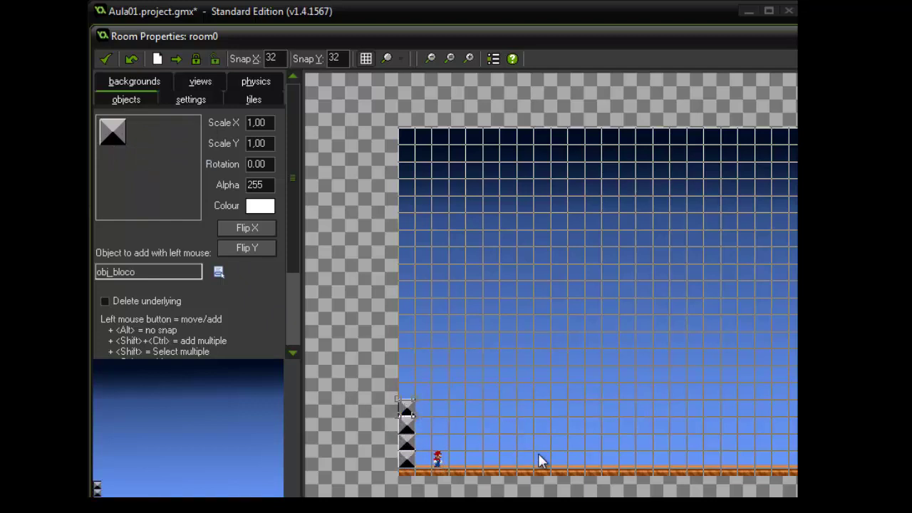
- Lay a row of obj_bloco instances as a floor along the room's bottom edge, from the left wall toward the right edge
click(440, 477)
click(423, 477)
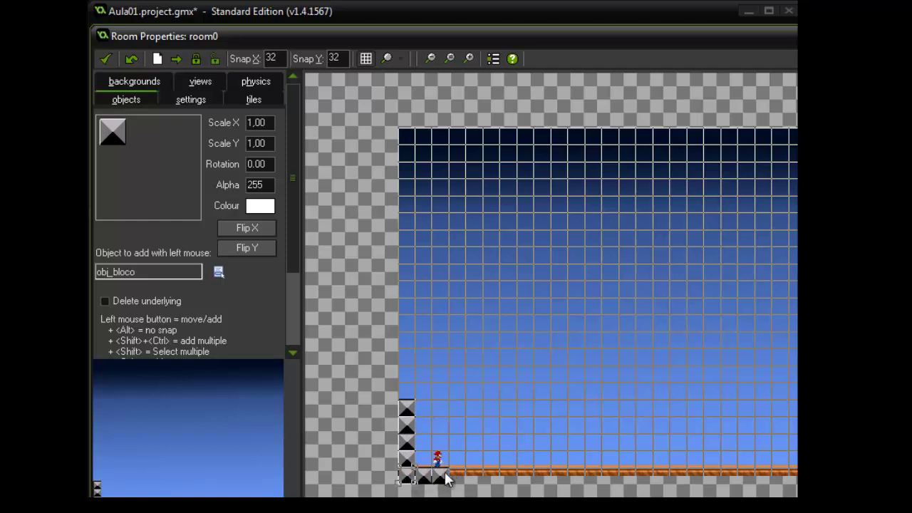
click(458, 478)
click(474, 480)
click(491, 479)
click(509, 479)
click(525, 480)
click(545, 480)
click(559, 480)
click(572, 481)
click(583, 481)
click(600, 481)
click(630, 482)
click(644, 481)
click(658, 481)
click(672, 481)
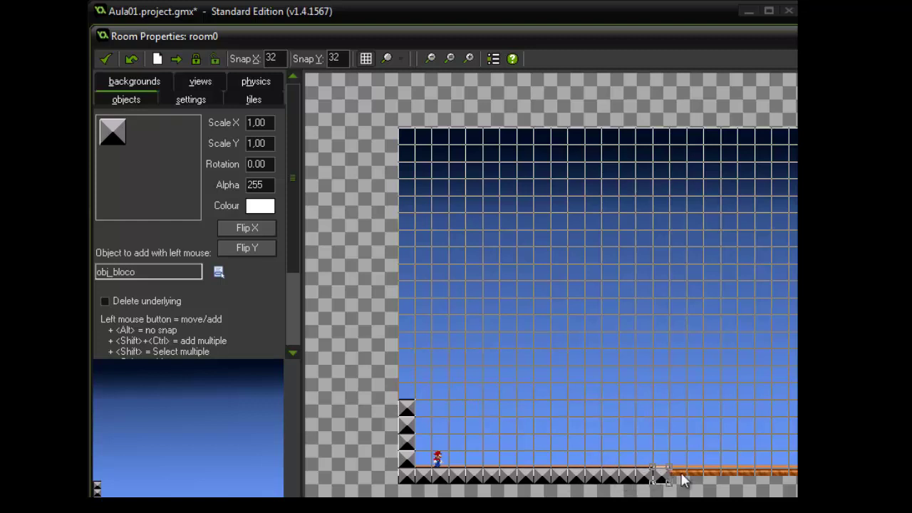
click(690, 482)
click(708, 482)
click(725, 481)
click(743, 481)
click(759, 481)
click(776, 482)
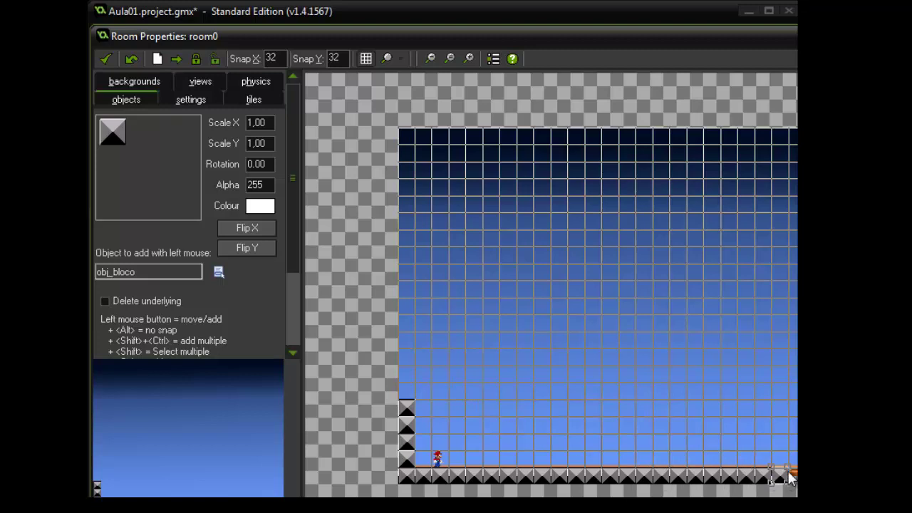
click(793, 481)
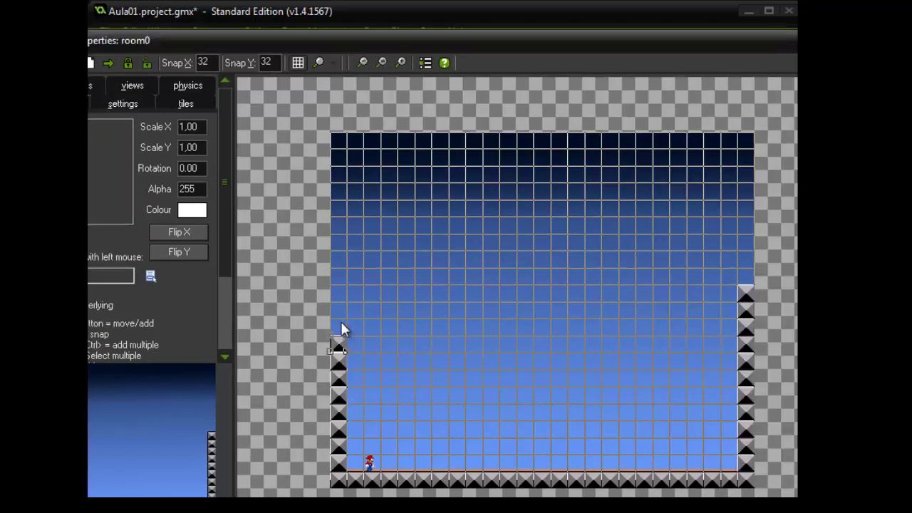
- Raise the left block wall by two more obj_bloco instances and accept the room's changes
click(339, 306)
click(339, 324)
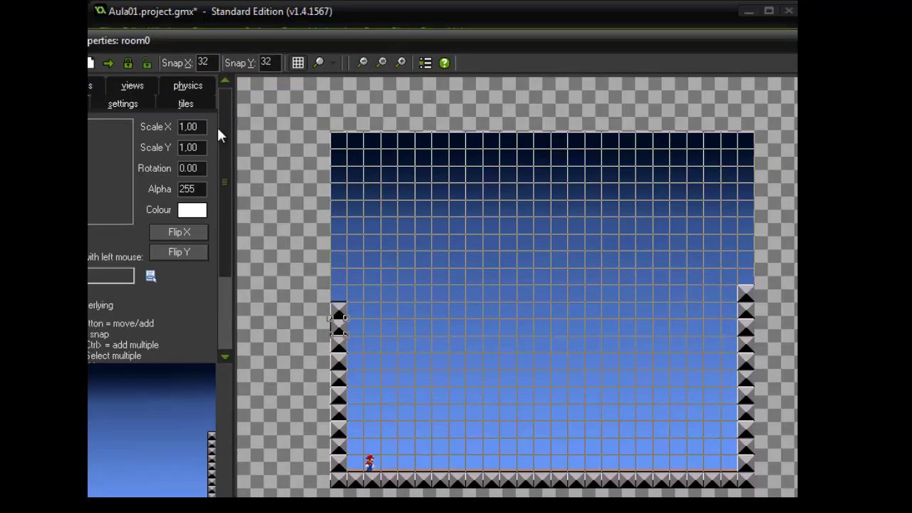
drag(266, 45, 339, 43)
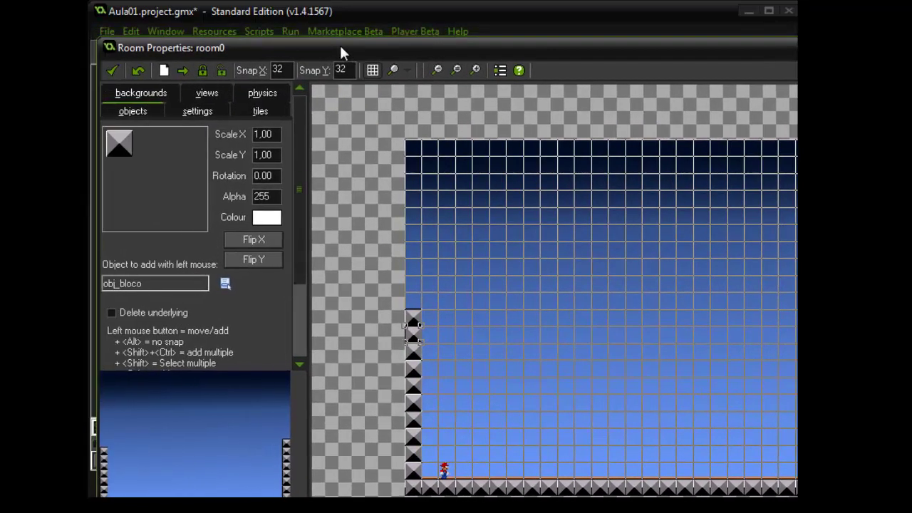
click(115, 69)
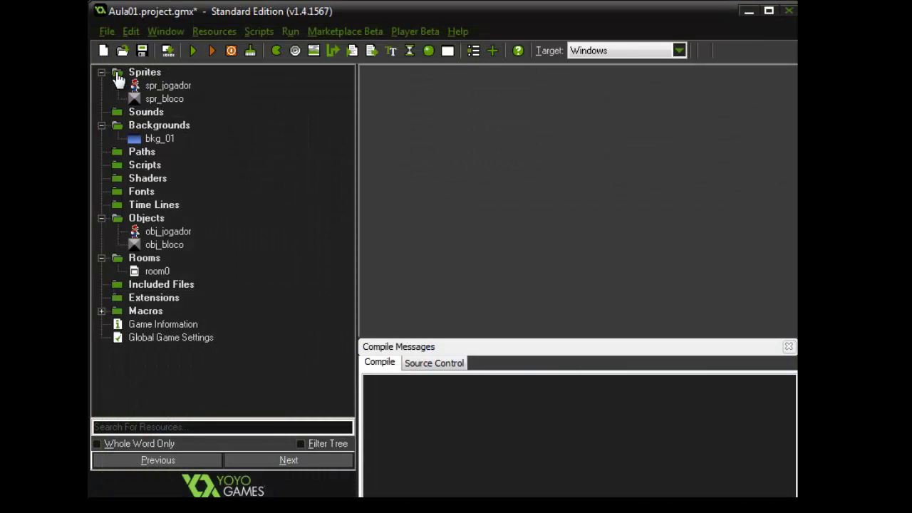
- Run the game to check the room with its player, walls and floor, and close the game window
click(166, 274)
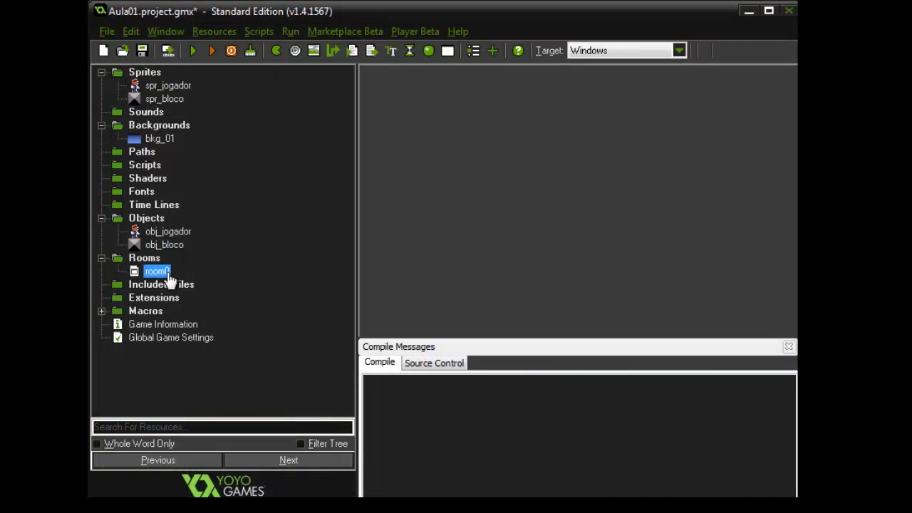
click(192, 52)
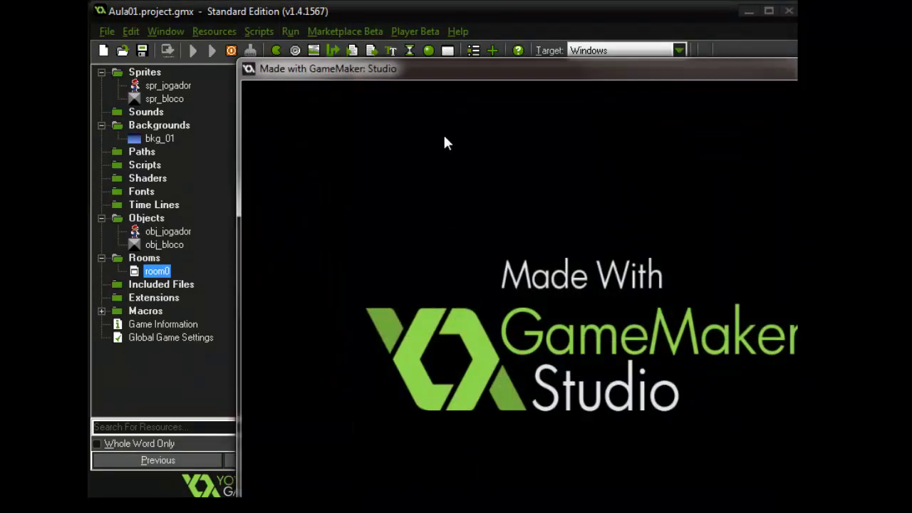
drag(459, 69, 324, 0)
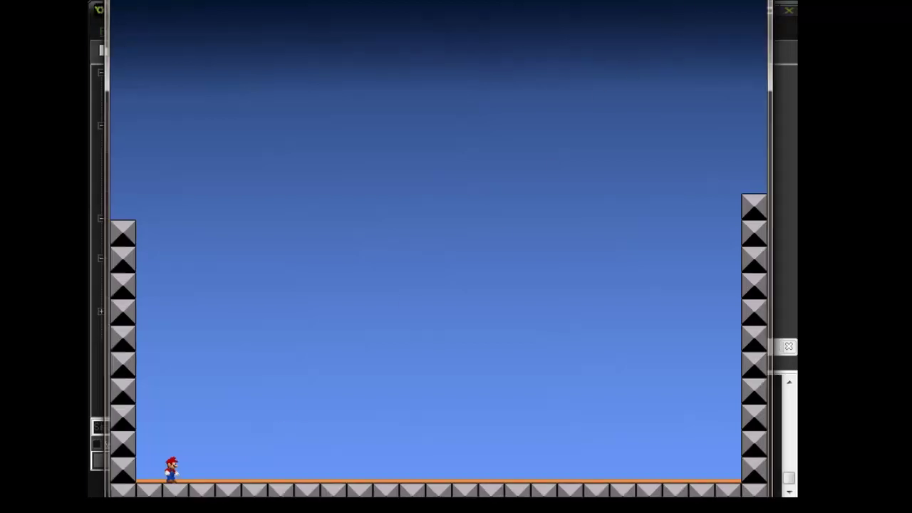
key(Escape)
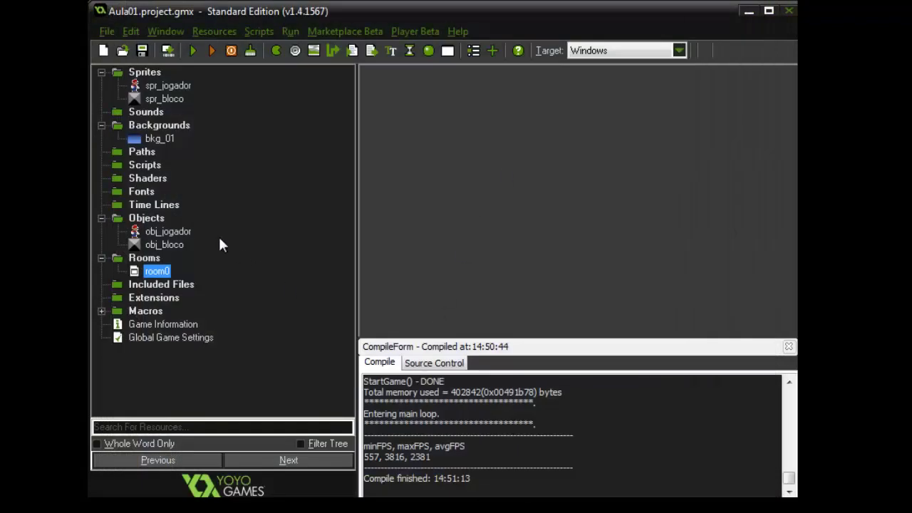
- Open obj_jogador's properties and add Keyboard events for the Left and Right arrow keys
click(184, 234)
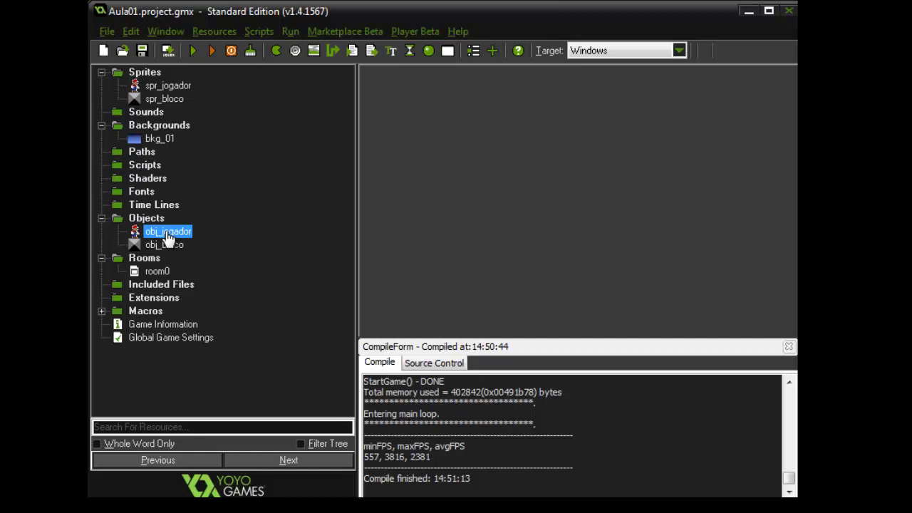
double_click(168, 235)
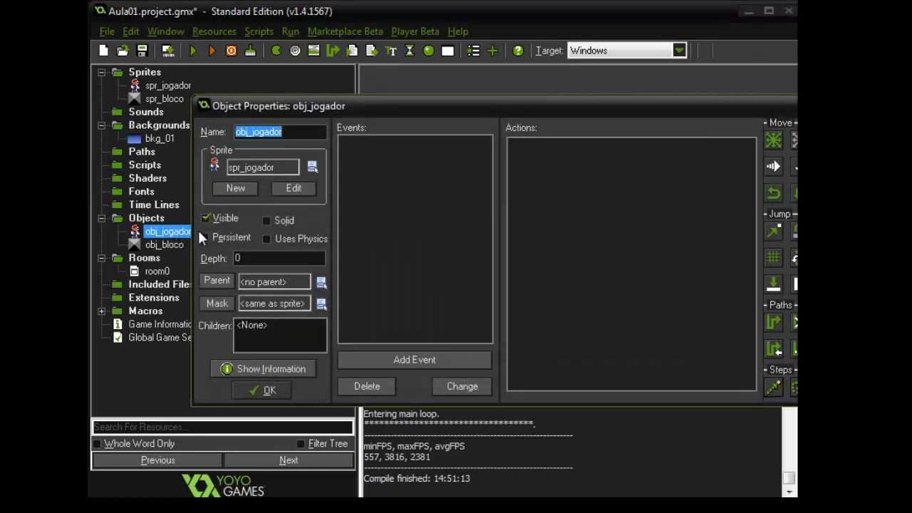
click(430, 359)
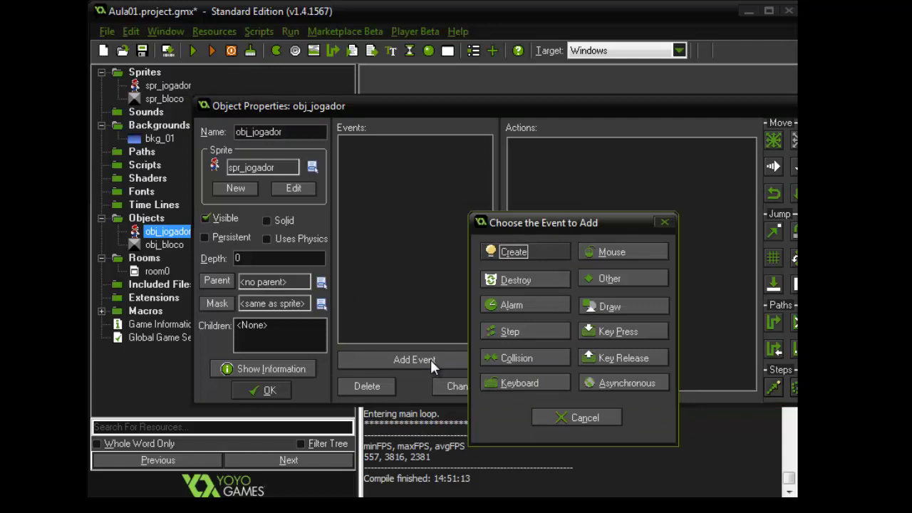
click(520, 382)
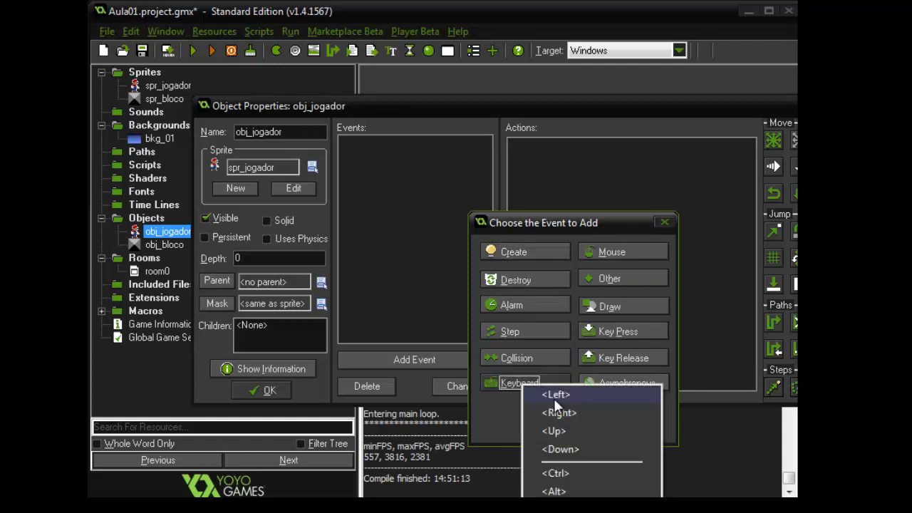
click(553, 393)
click(422, 359)
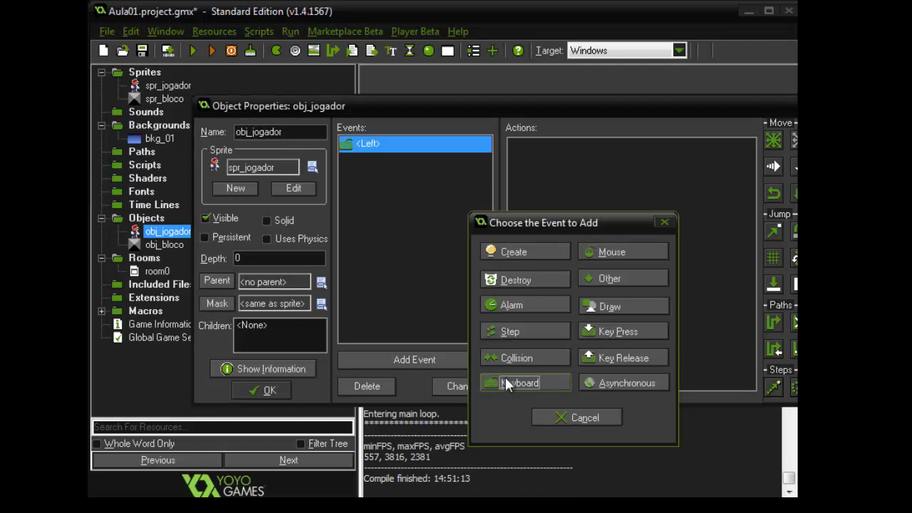
click(512, 383)
click(545, 408)
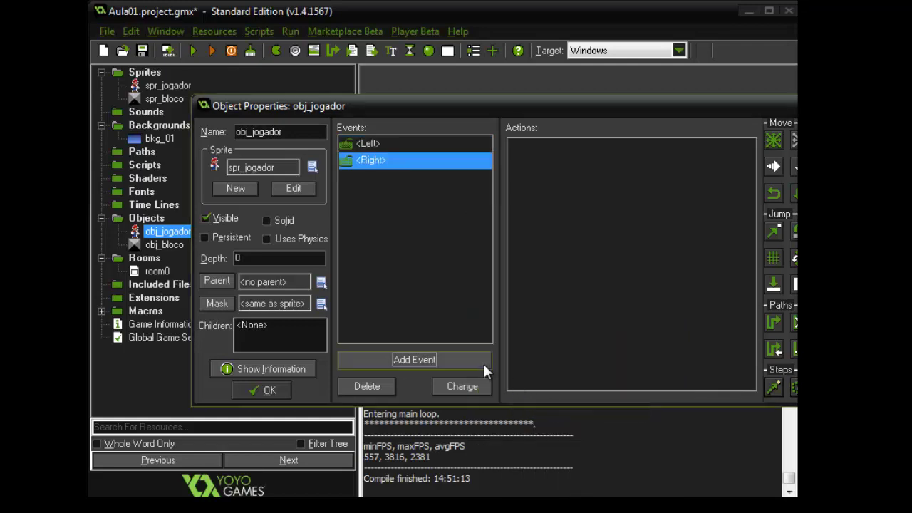
- Add Keyboard events for the Up and Down arrow keys to obj_jogador
click(477, 363)
click(536, 382)
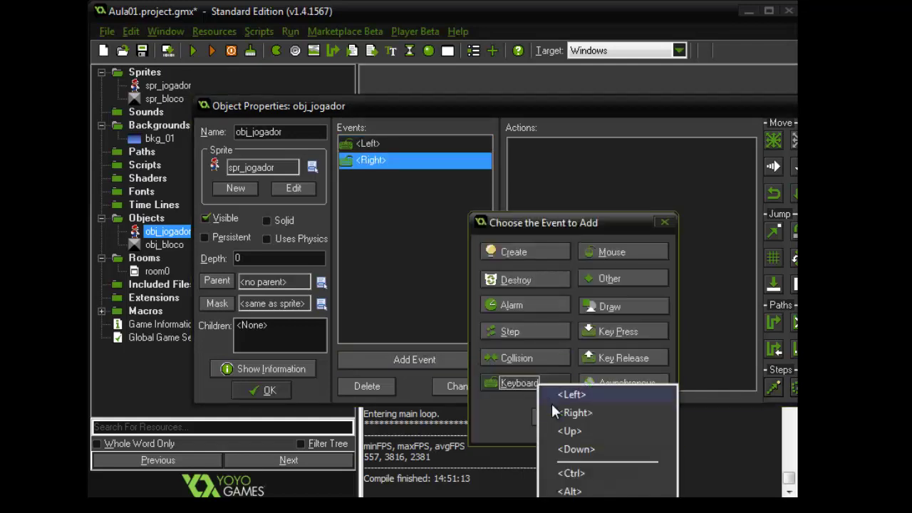
click(566, 430)
click(456, 359)
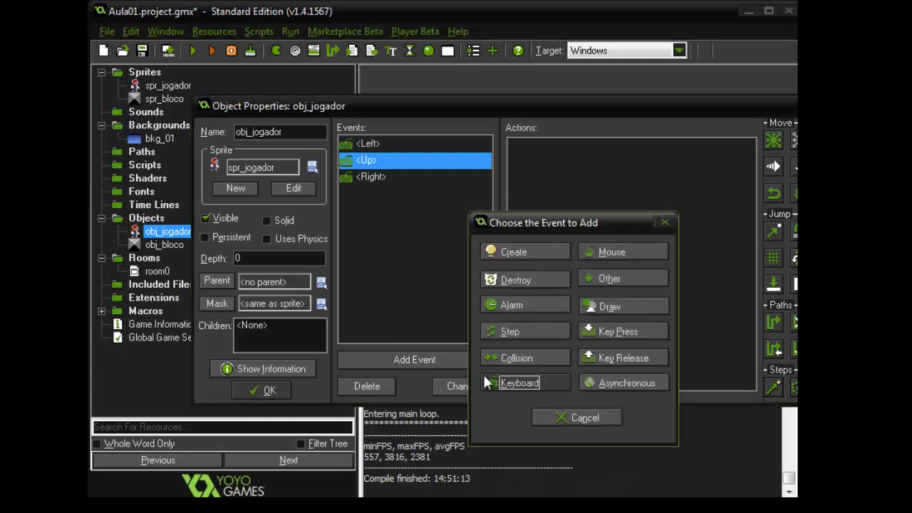
click(545, 386)
click(576, 452)
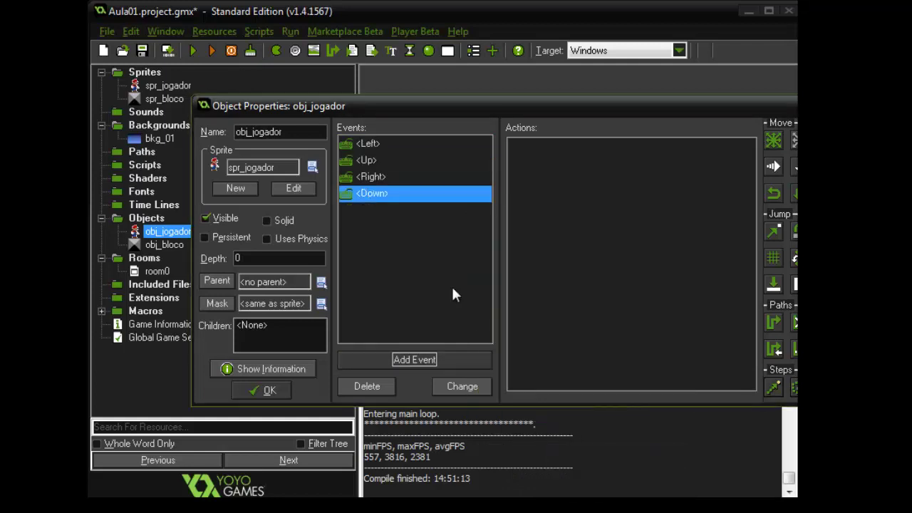
click(396, 149)
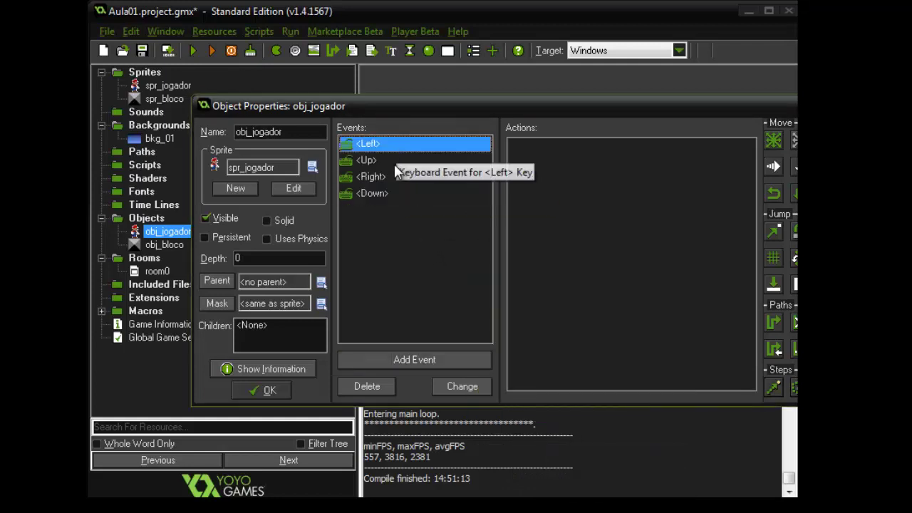
click(393, 162)
click(400, 178)
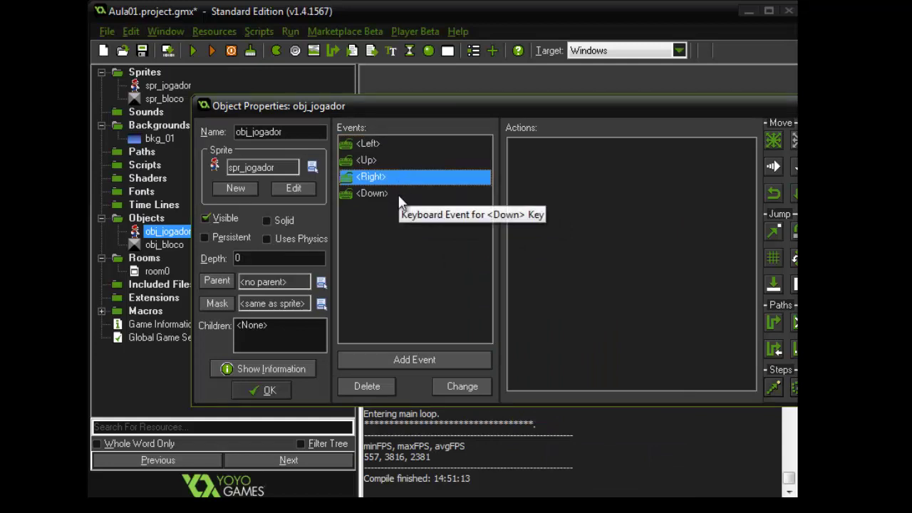
click(398, 194)
- Give the Left key event a Move Fixed action applied to Self, heading left at speed 5
click(394, 144)
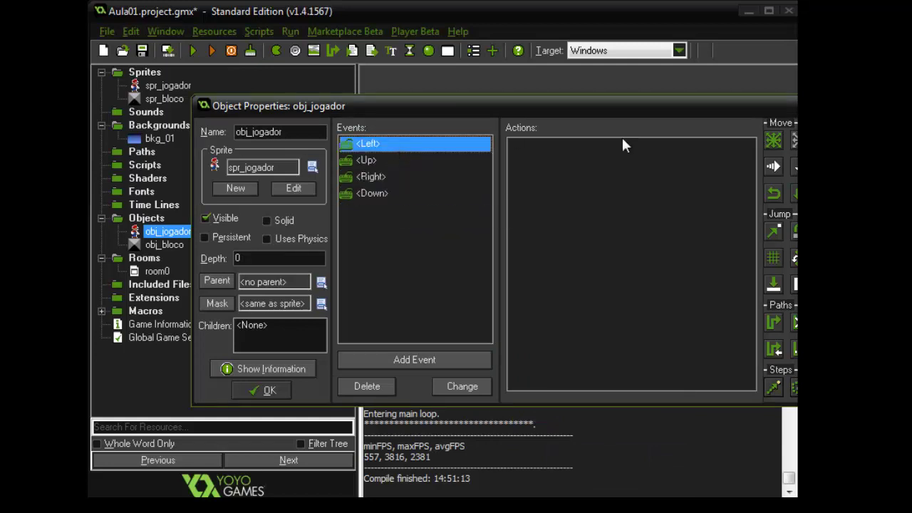
click(776, 142)
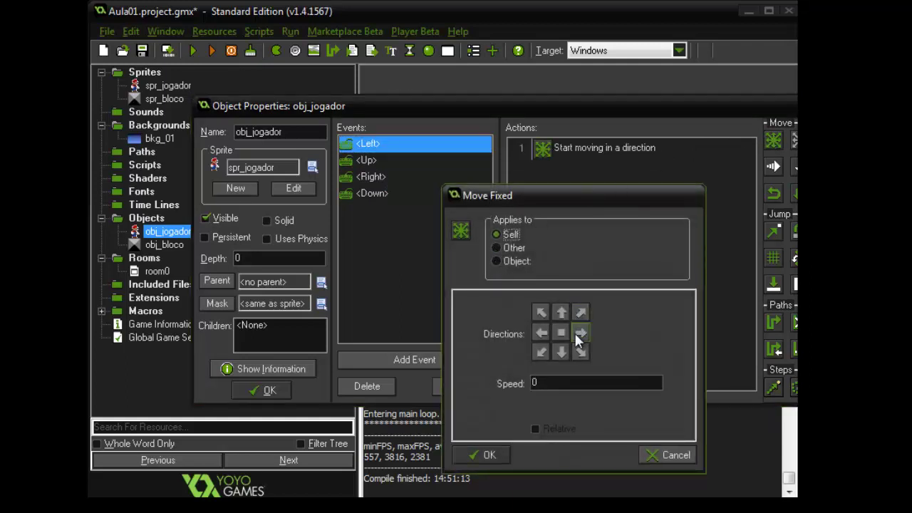
key(Tab)
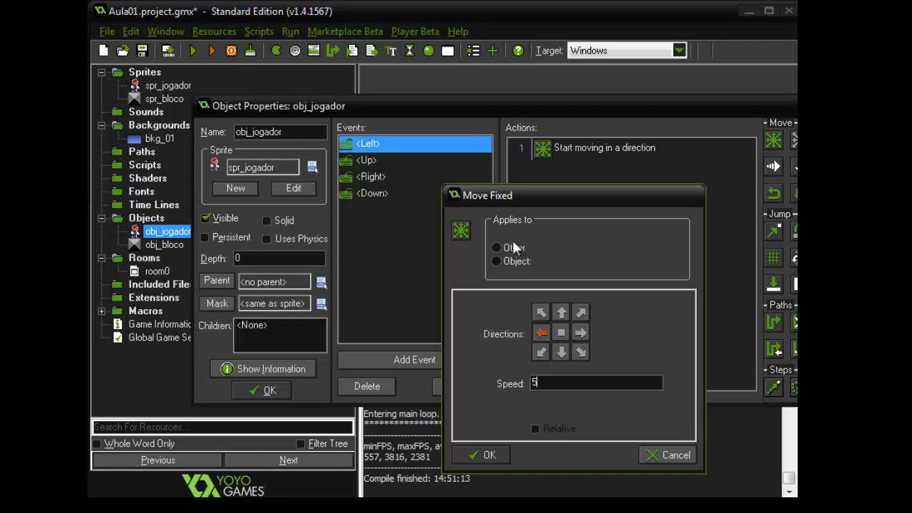
click(487, 455)
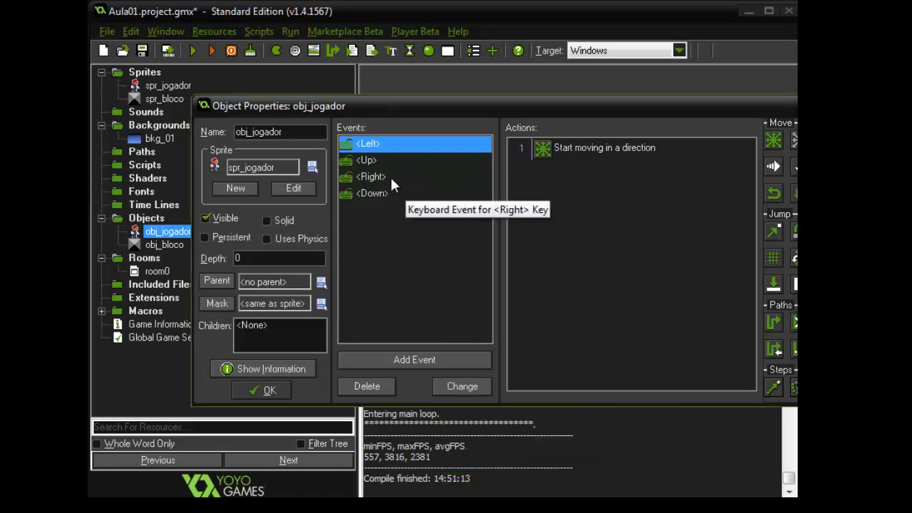
- Give the Up key event a Move Fixed action heading up and set its speed
click(374, 159)
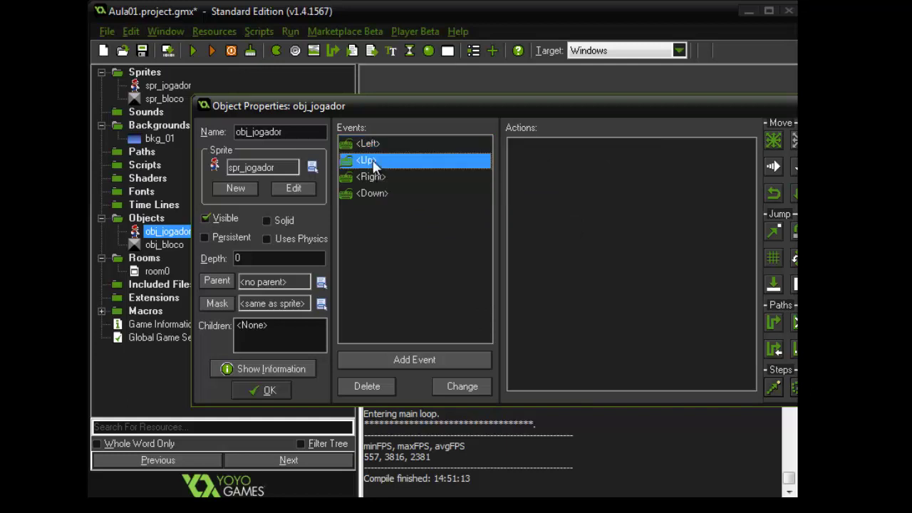
click(774, 142)
click(561, 313)
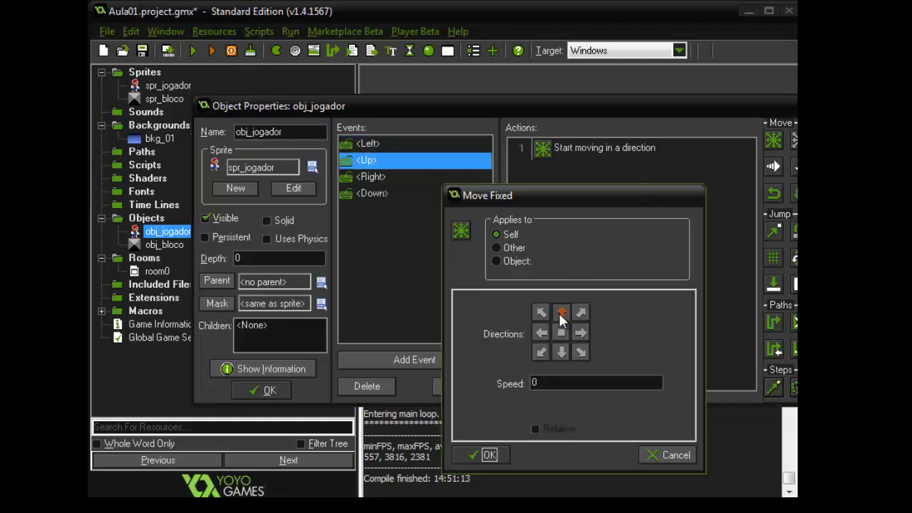
click(559, 383)
click(485, 454)
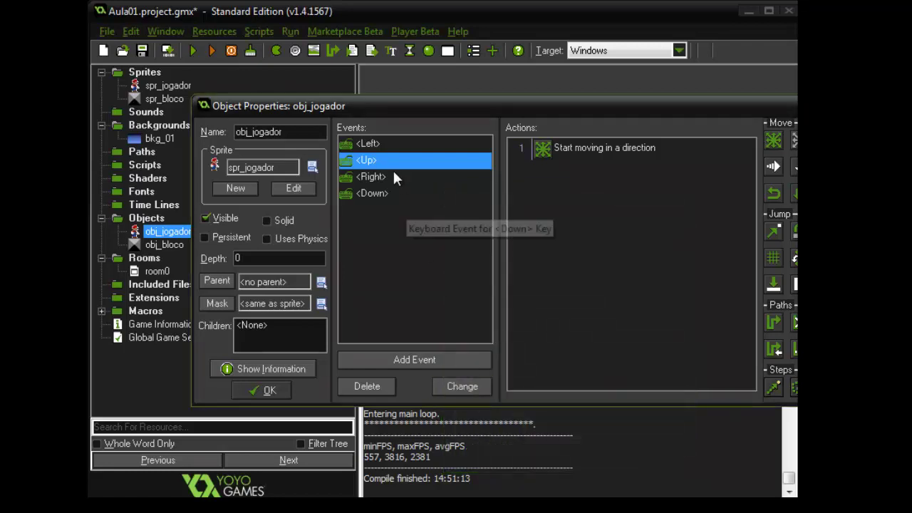
- Give the Right key event a Move Fixed action heading right at speed 5
click(378, 177)
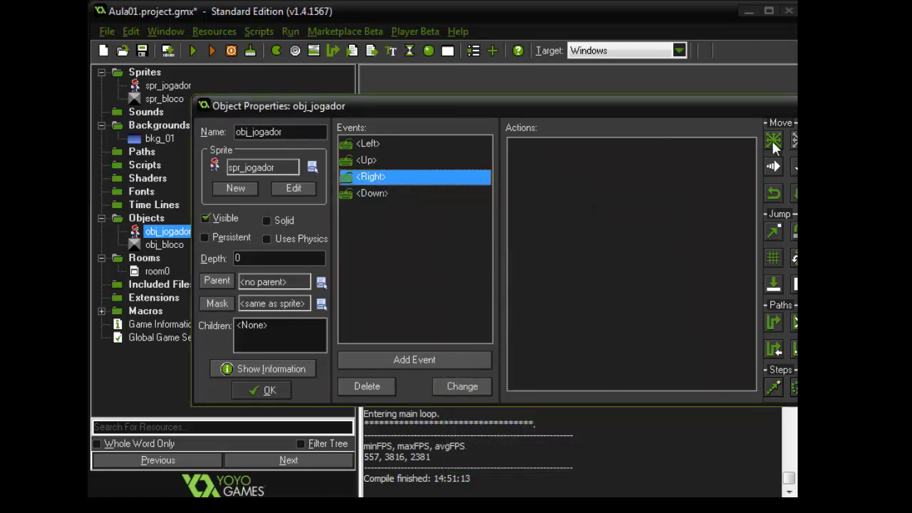
drag(773, 141, 618, 305)
click(580, 333)
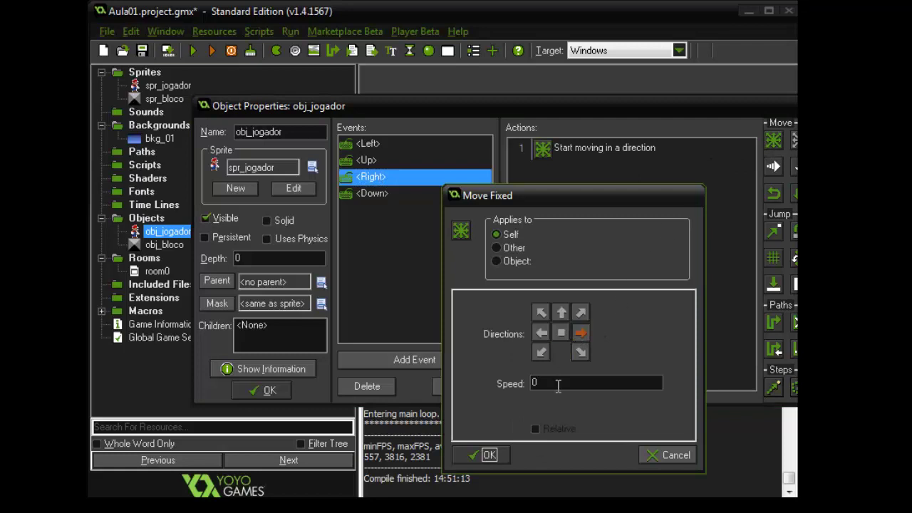
drag(539, 382, 487, 382)
text(5)
click(463, 455)
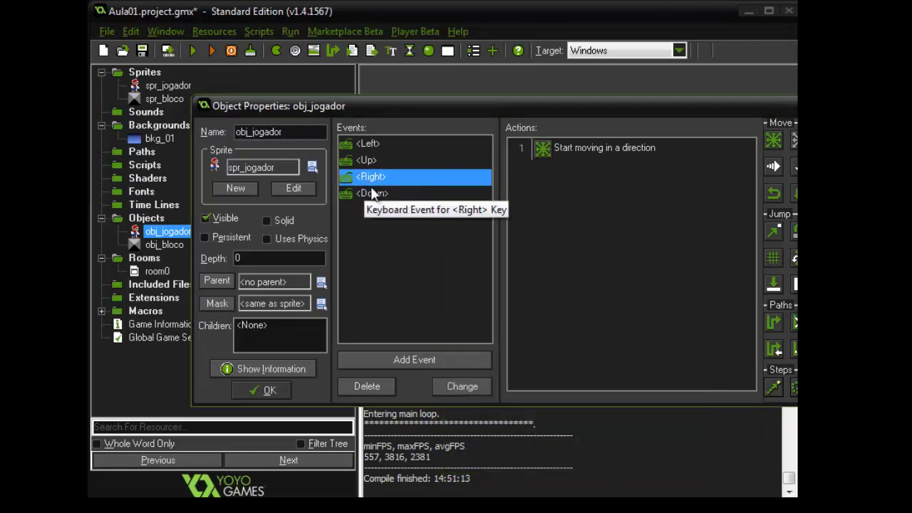
- Give the Down key event a Move Fixed action with speed 5 and accept obj_jogador's properties
click(373, 193)
drag(778, 144, 542, 151)
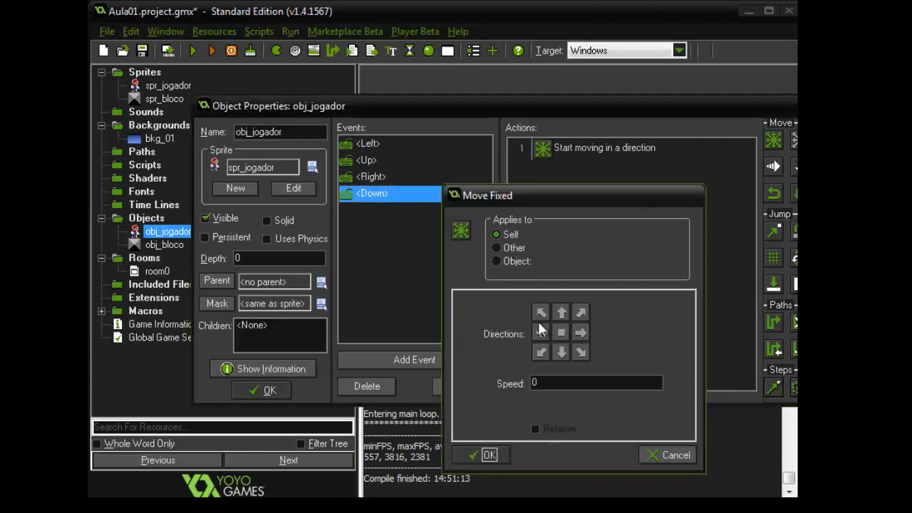
drag(546, 383, 463, 383)
text(5)
click(490, 452)
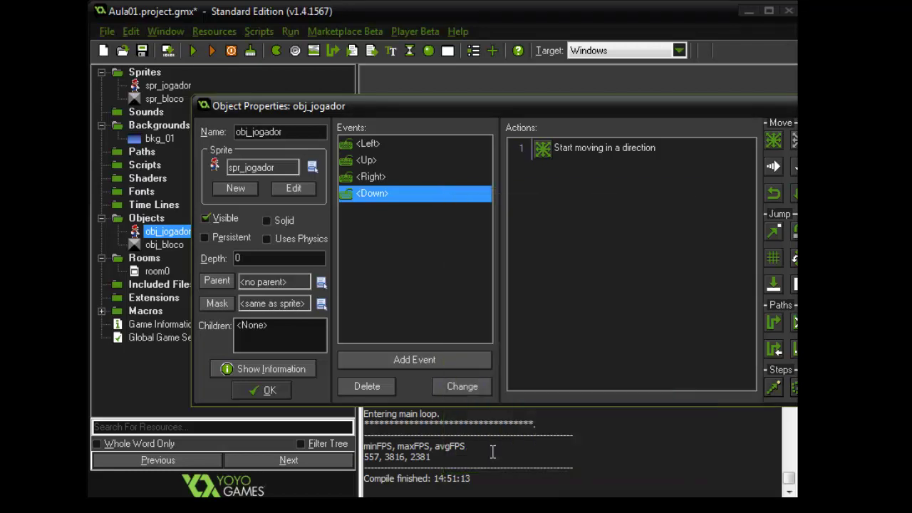
click(262, 391)
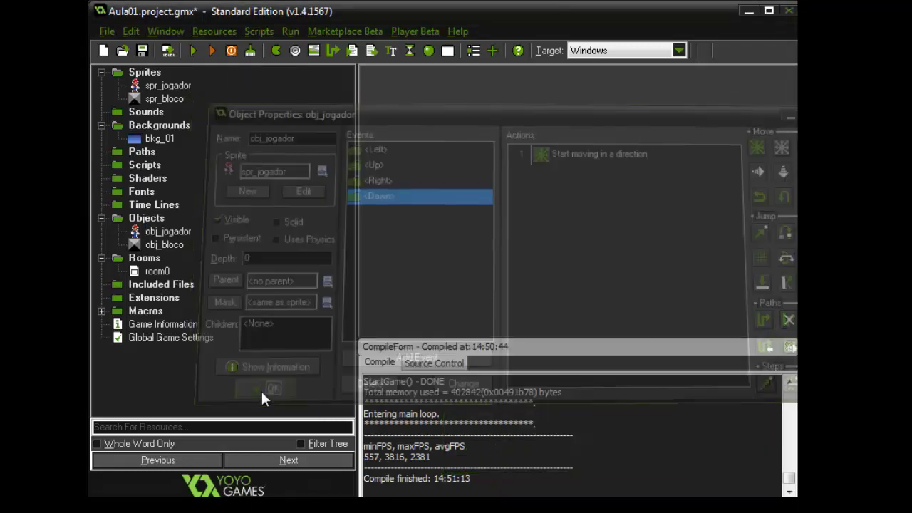
- Run the game, move the player left, right, up and down through the room to test the arrow-key controls, and close it
click(193, 50)
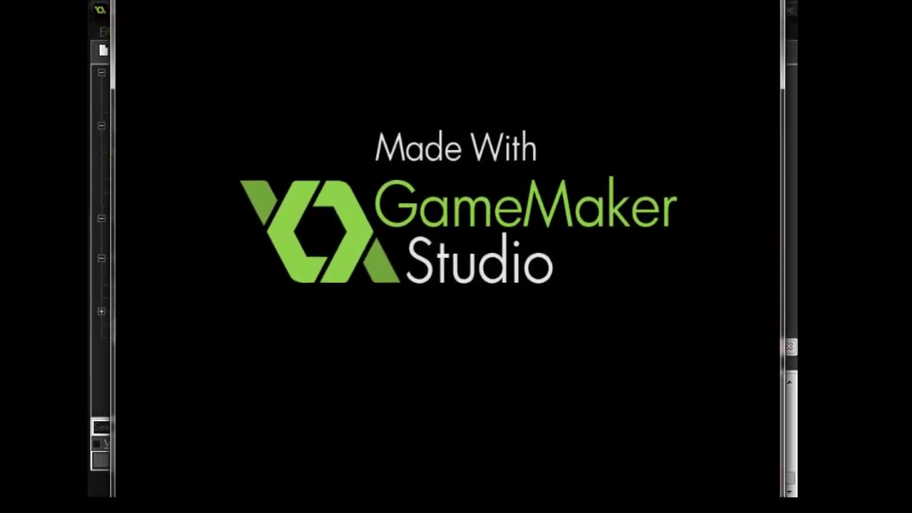
key(Right)
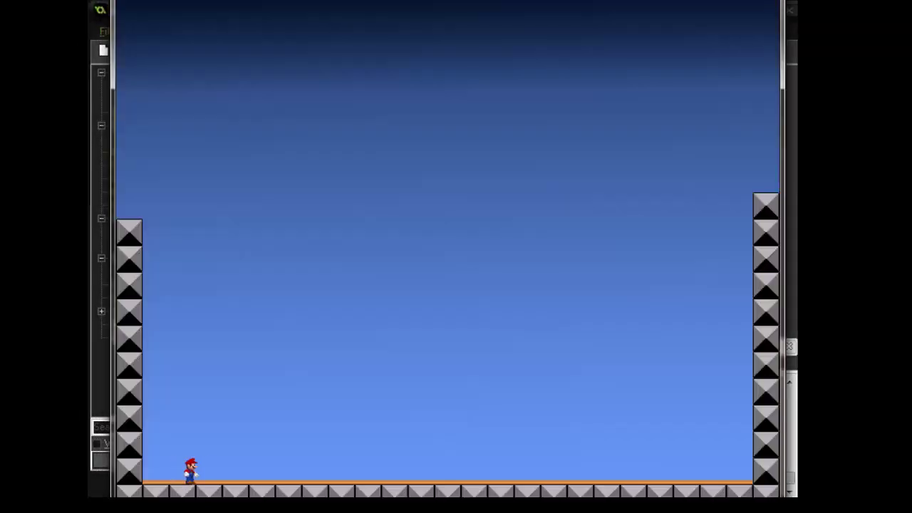
key(Left)
key(space)
key(Right)
key(Right)
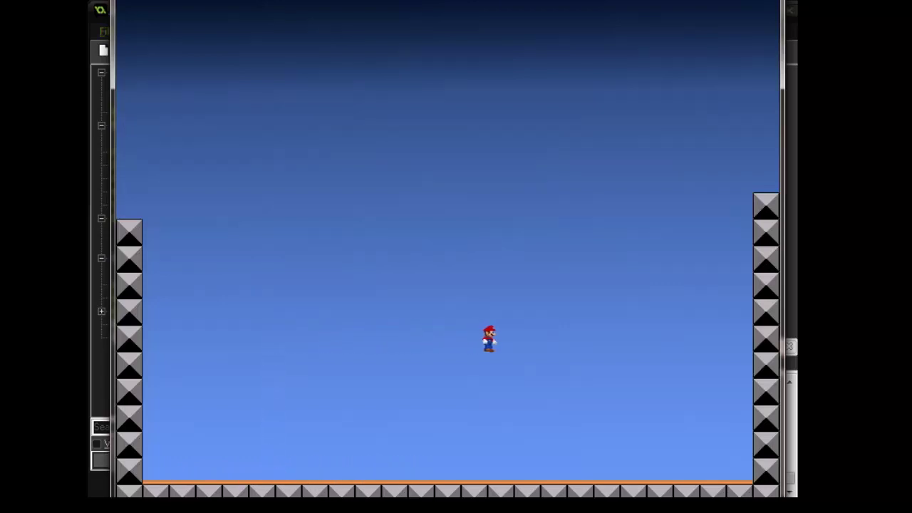
key(Right)
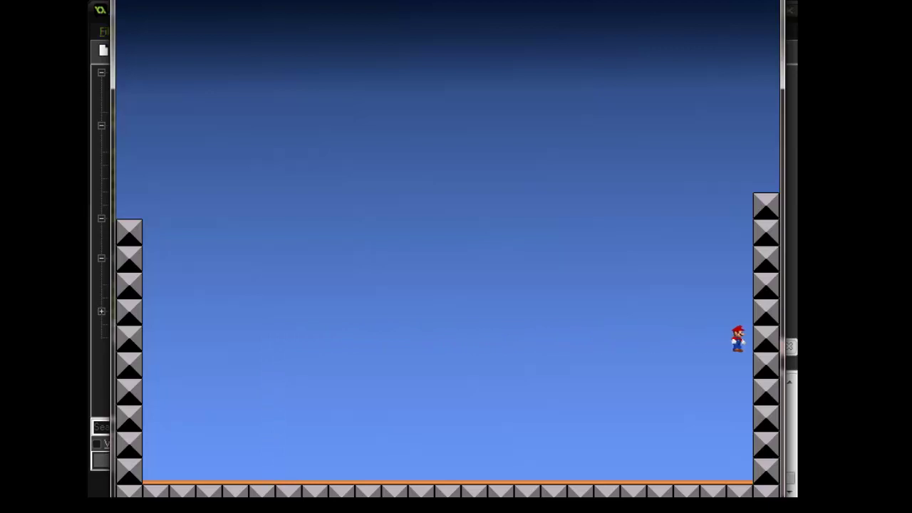
key(Left)
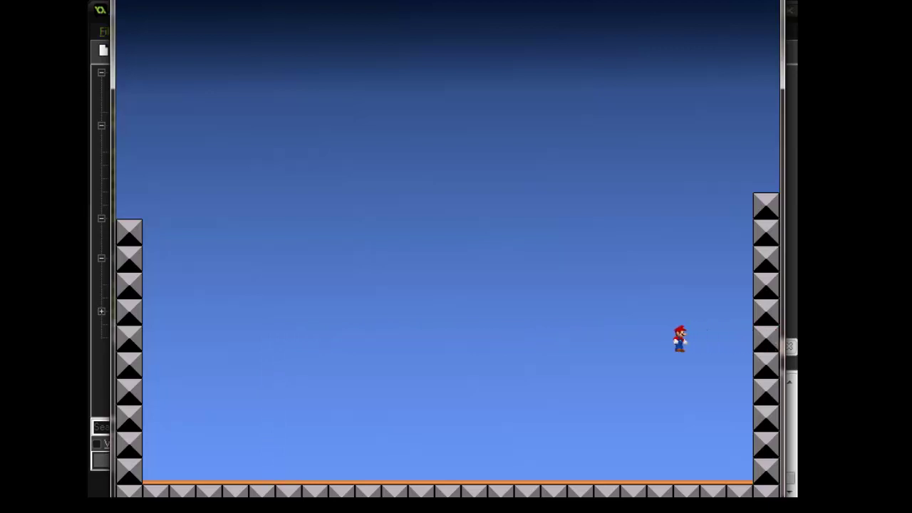
key(Down)
key(Left)
key(Up)
key(Left)
key(Left)
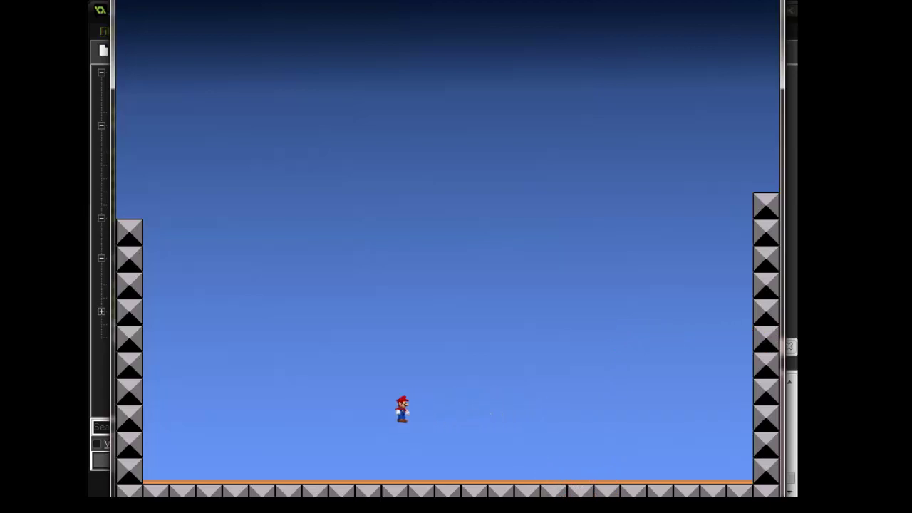
key(Up)
key(Left)
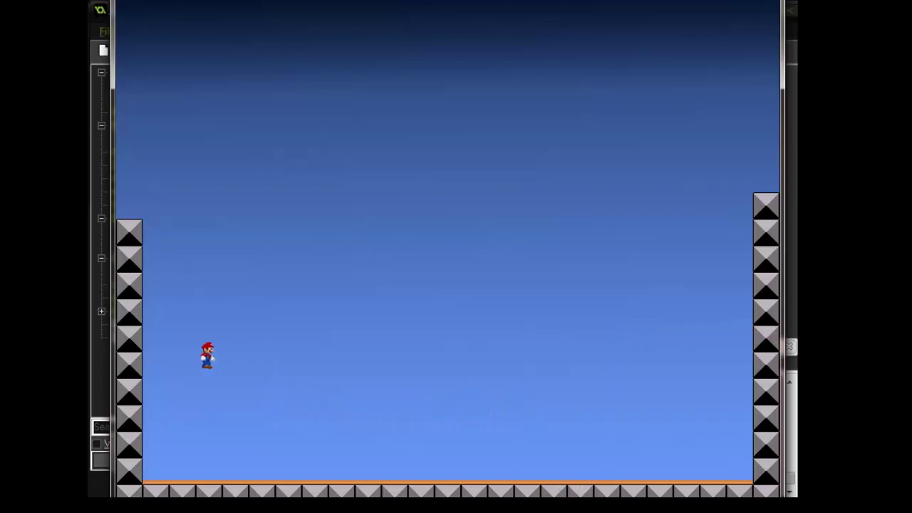
key(Right)
key(Right)
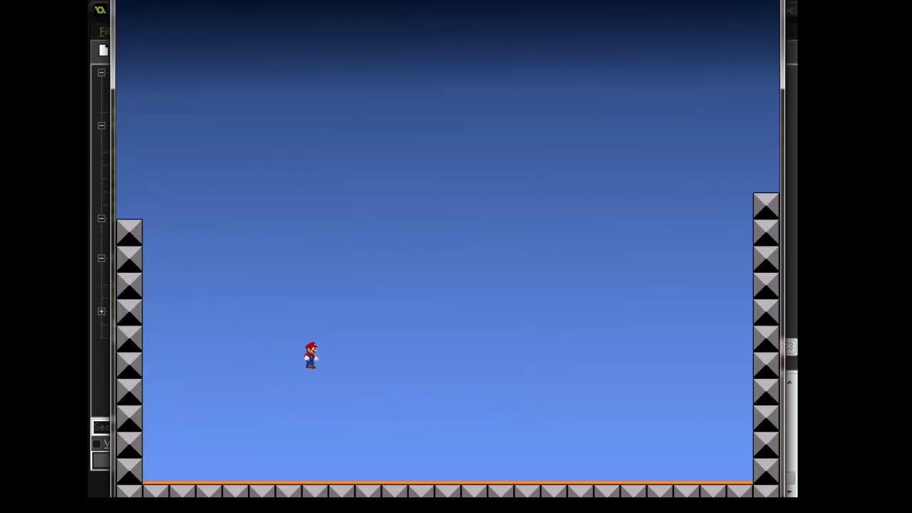
key(Left)
key(Left)
key(Right)
key(Left)
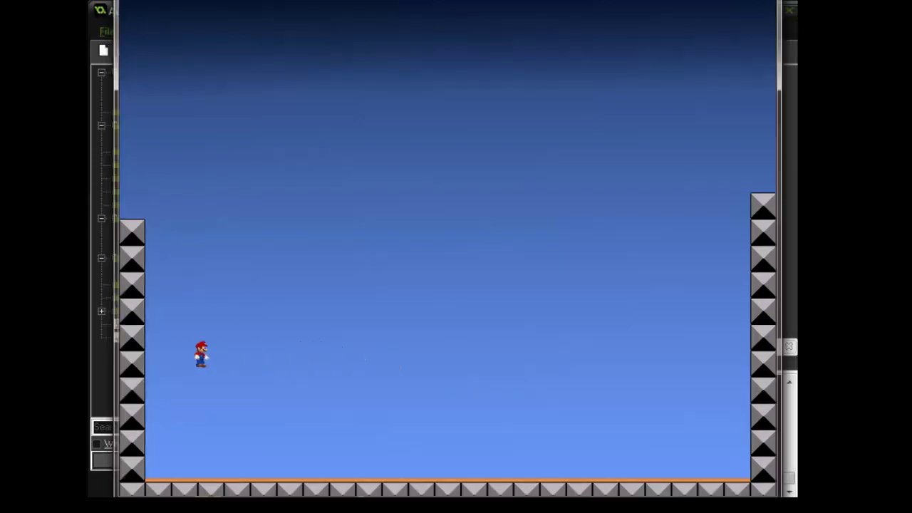
key(Escape)
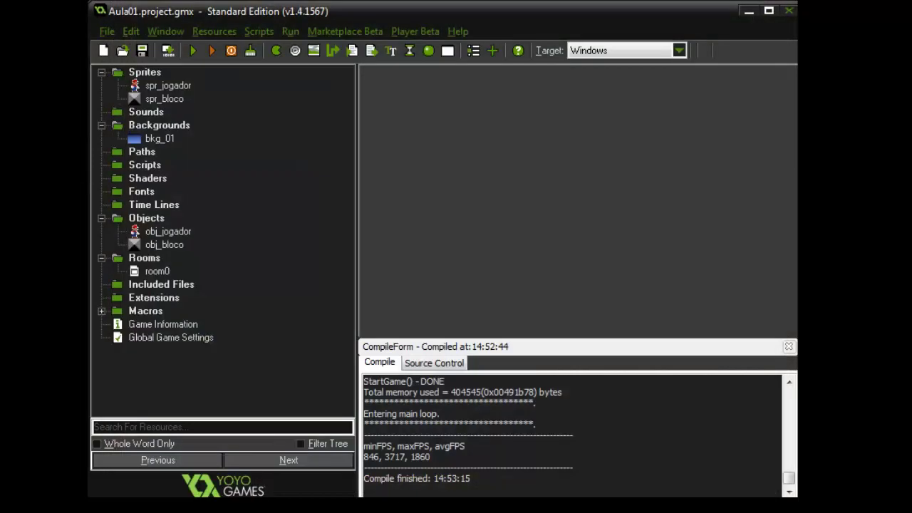
- Add a collision event with obj_bloco to the obj_jogador object
double_click(163, 238)
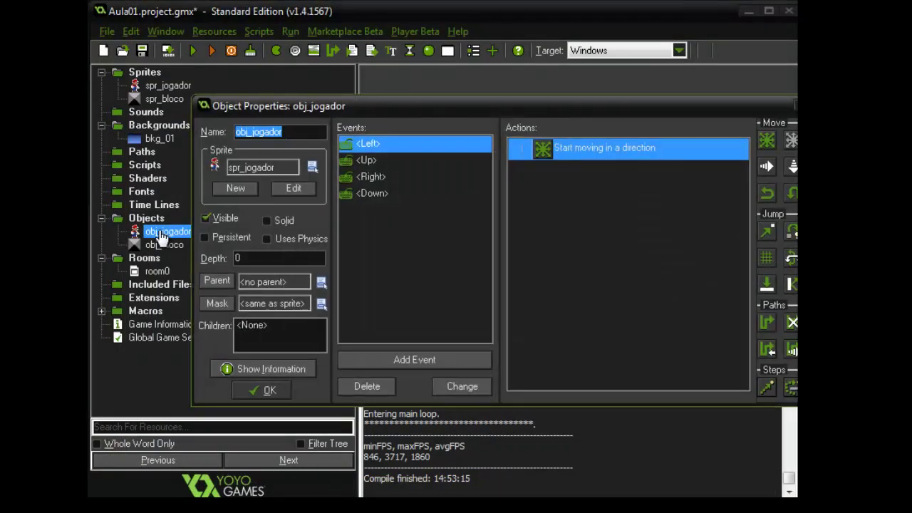
click(368, 359)
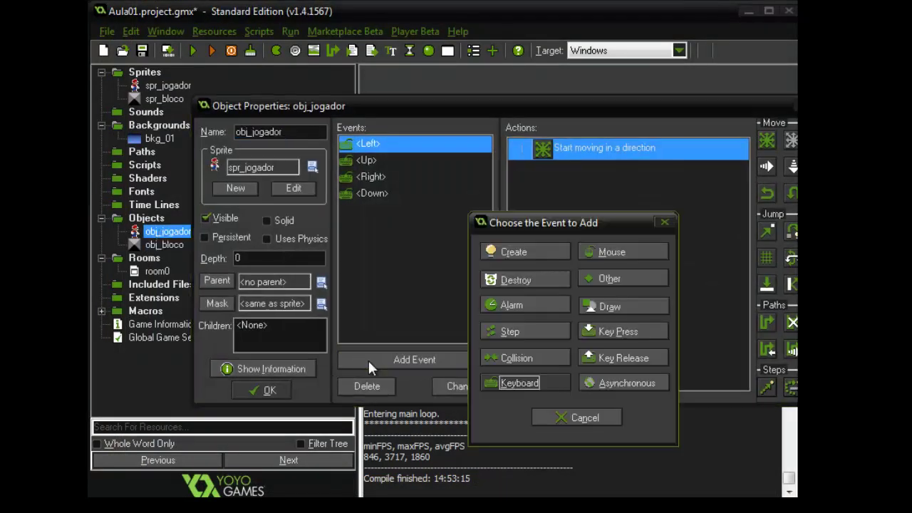
click(532, 360)
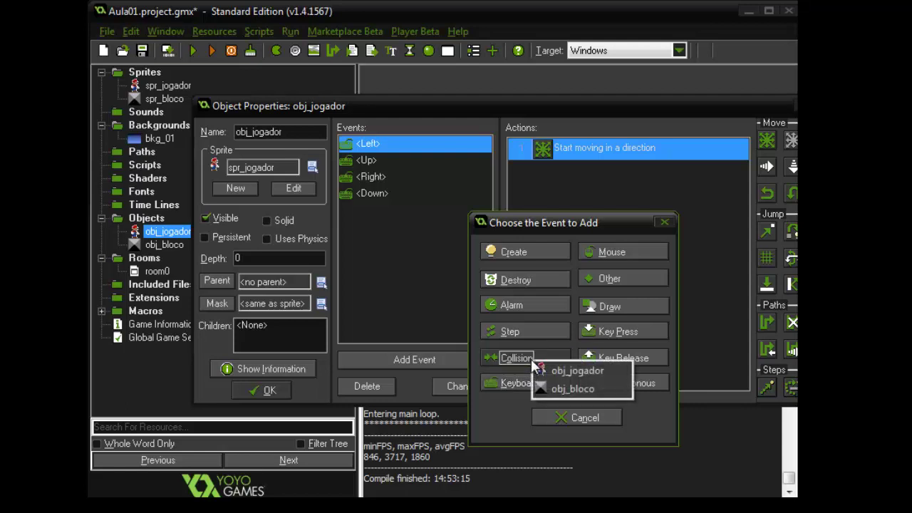
click(561, 389)
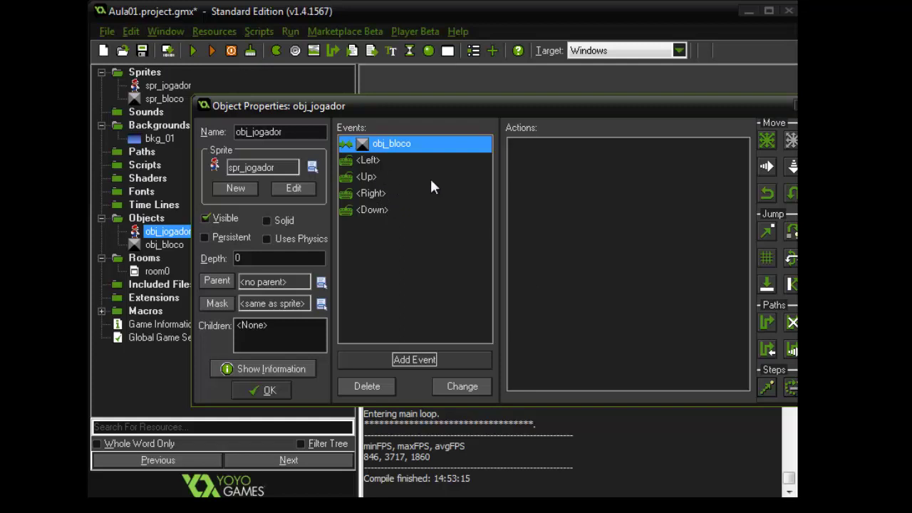
- Give the obj_bloco collision event a Move Fixed action with the centre stop direction and speed 0, and accept obj_jogador's properties
double_click(770, 139)
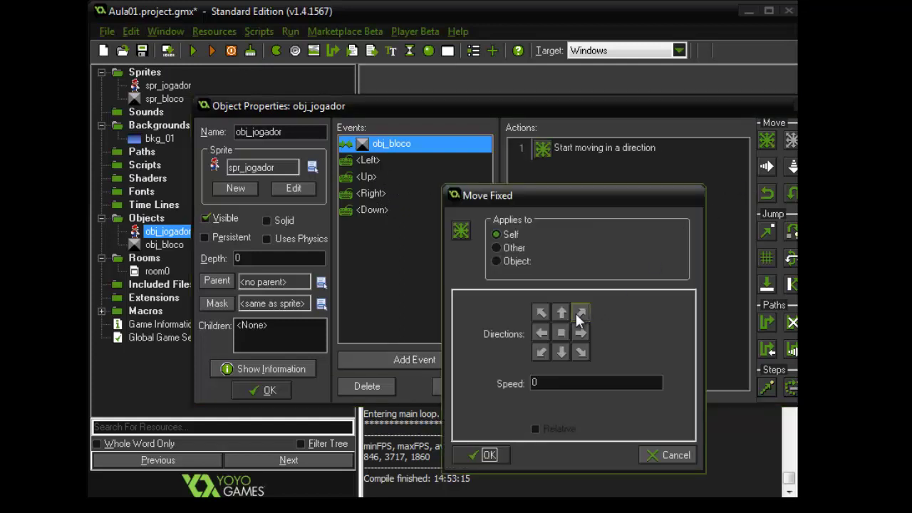
click(560, 333)
click(551, 382)
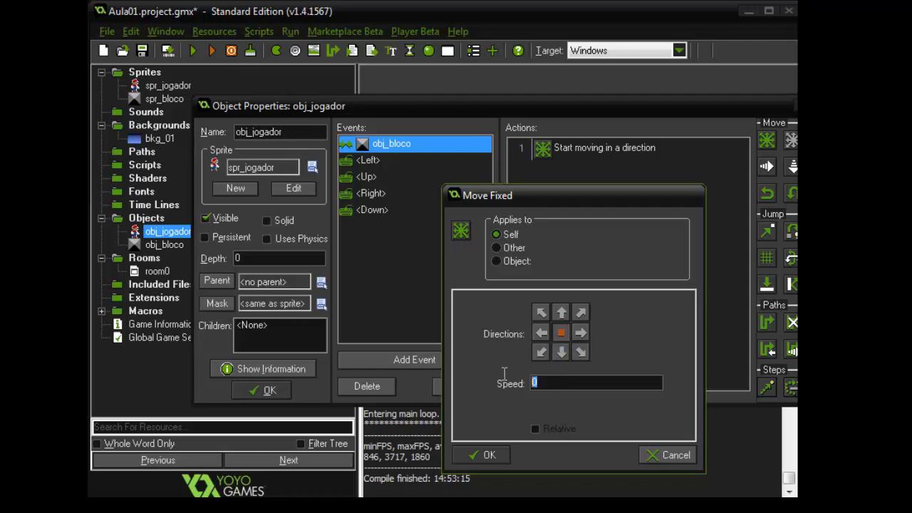
click(594, 383)
click(488, 456)
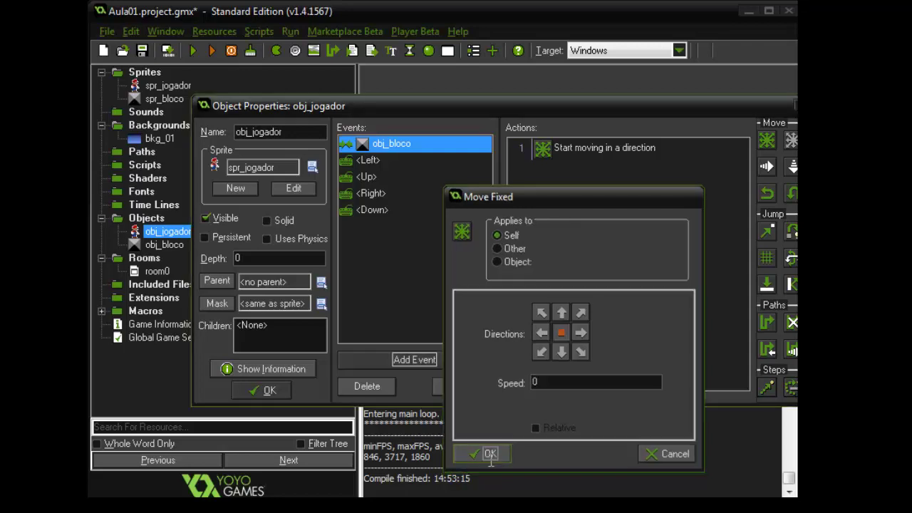
click(269, 390)
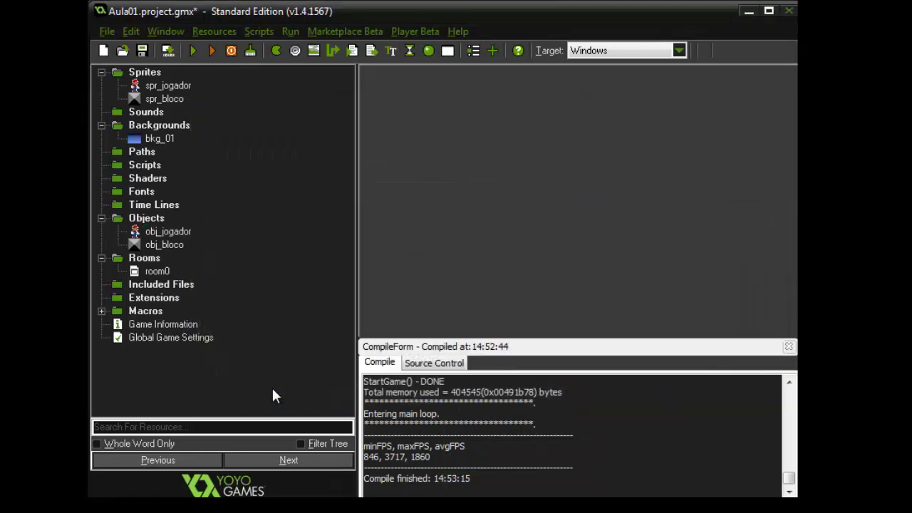
- Make the obj_bloco object solid and accept its properties
double_click(174, 246)
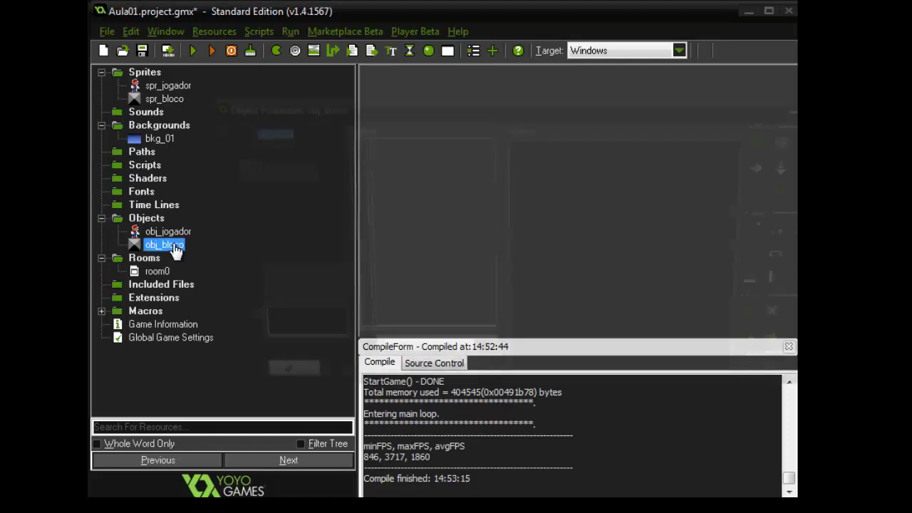
click(279, 222)
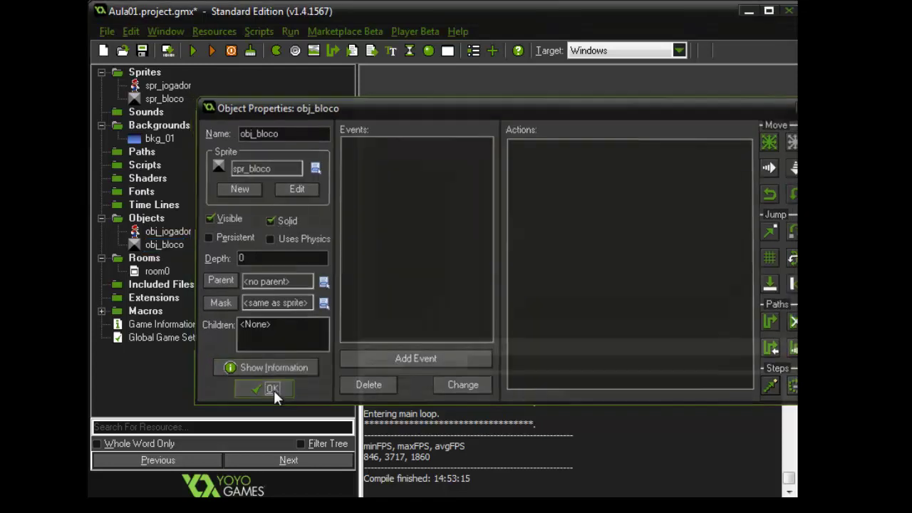
click(269, 391)
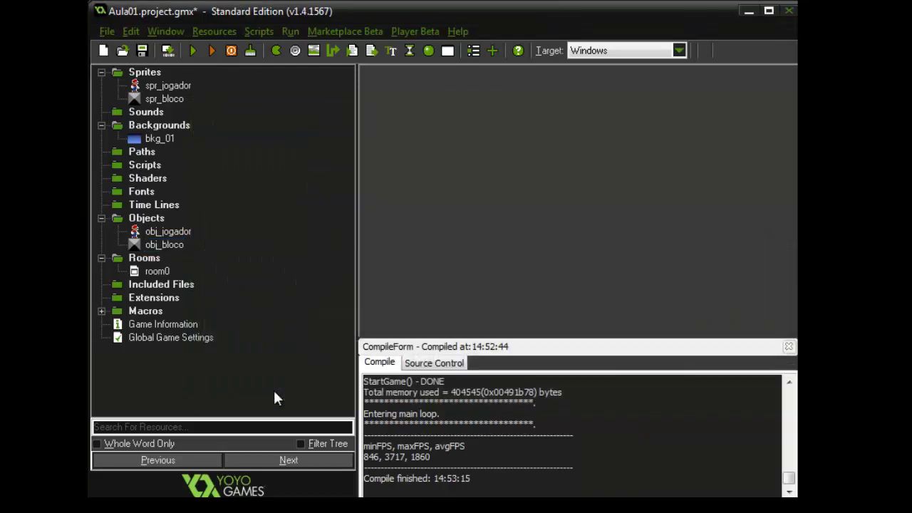
- Run the game again, steer the player around the room to test its collisions with the block walls and floor, and close it
click(192, 50)
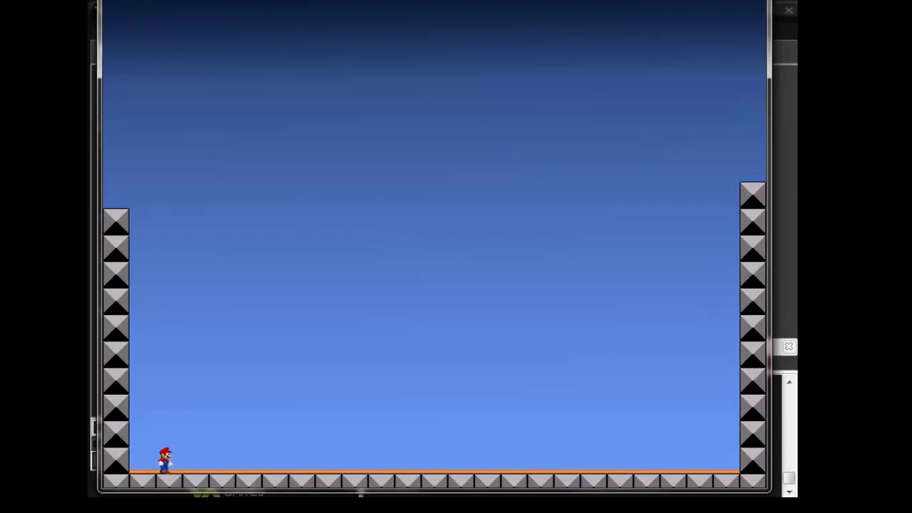
key(Up)
key(Left)
key(Right)
key(Right)
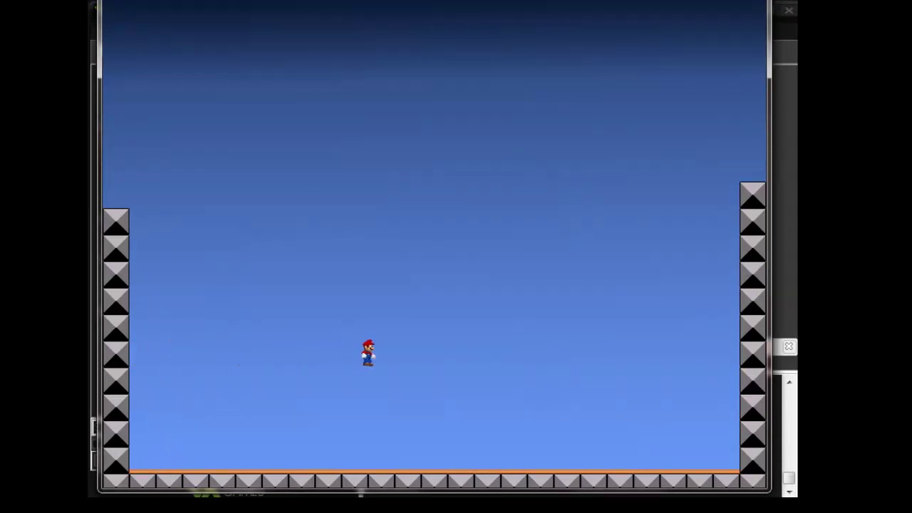
key(Right)
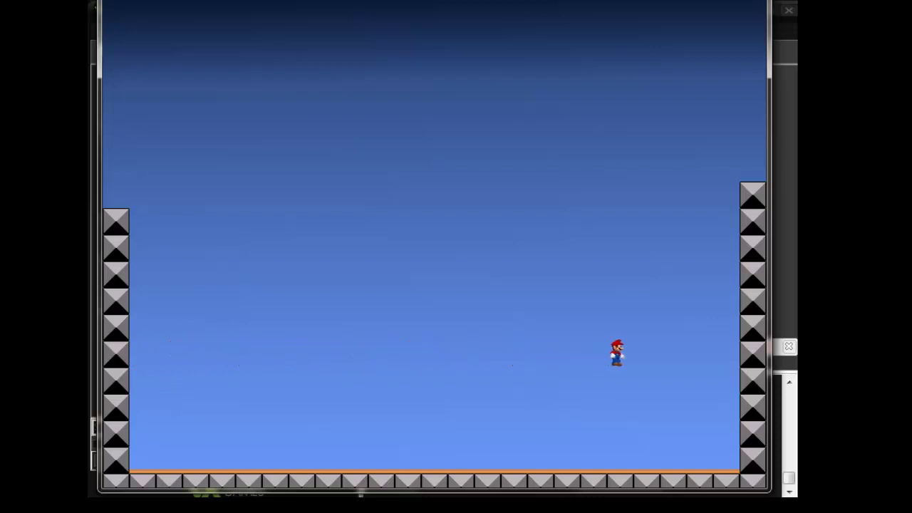
key(Left)
key(Down)
key(Down)
key(Up)
key(Left)
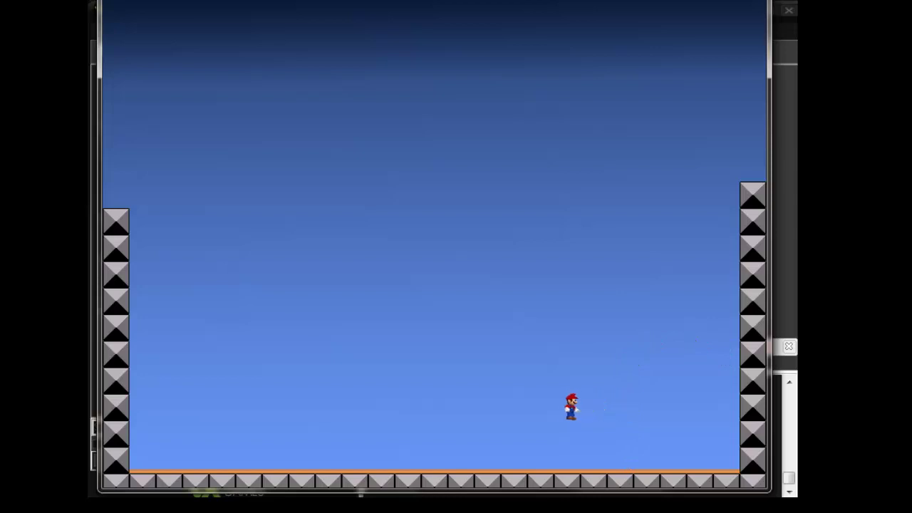
key(Left)
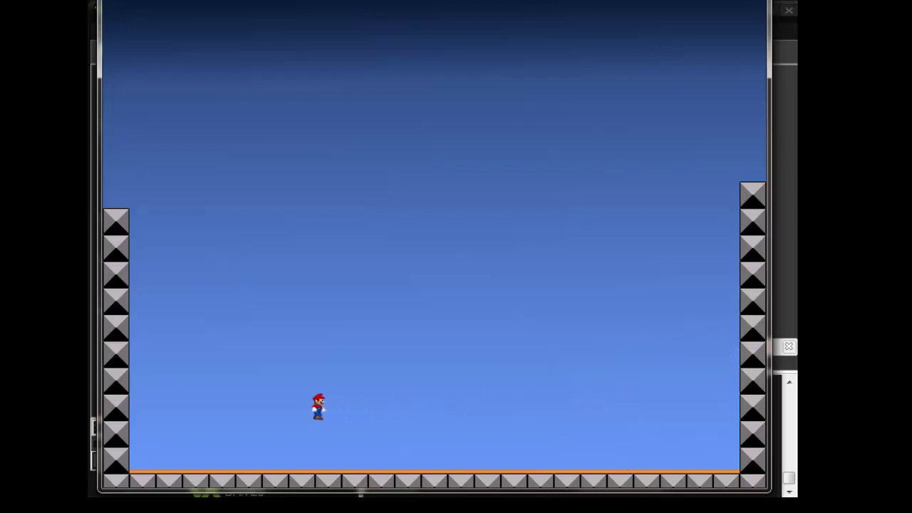
key(Left)
key(Right)
key(Right)
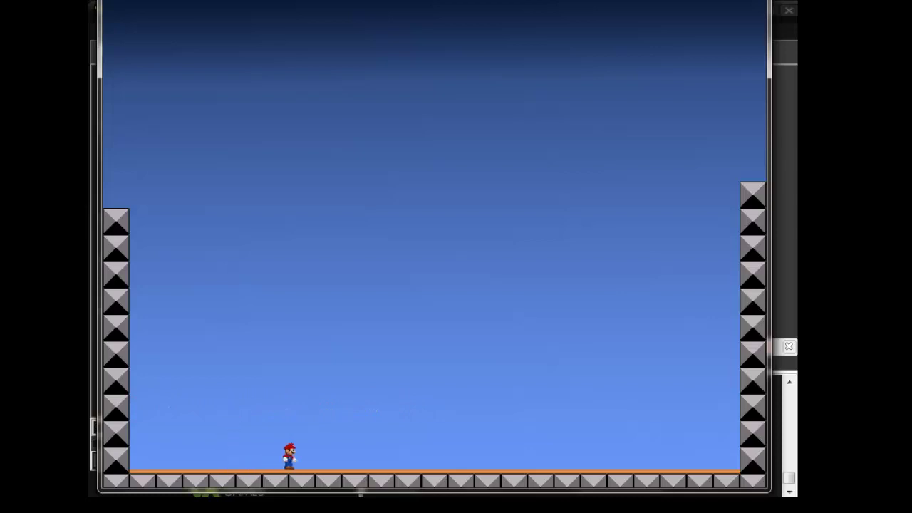
key(Right)
key(Up)
key(Right)
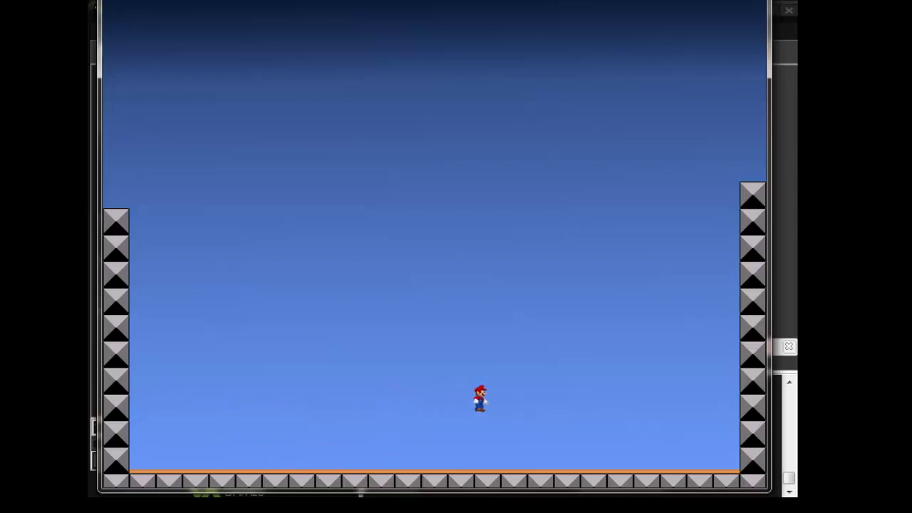
key(Right)
key(Left)
key(Left)
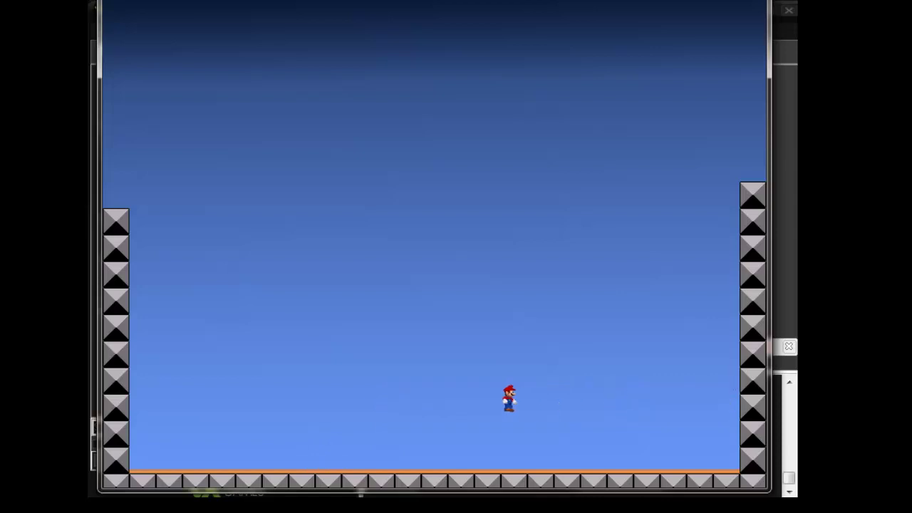
key(Left)
key(Escape)
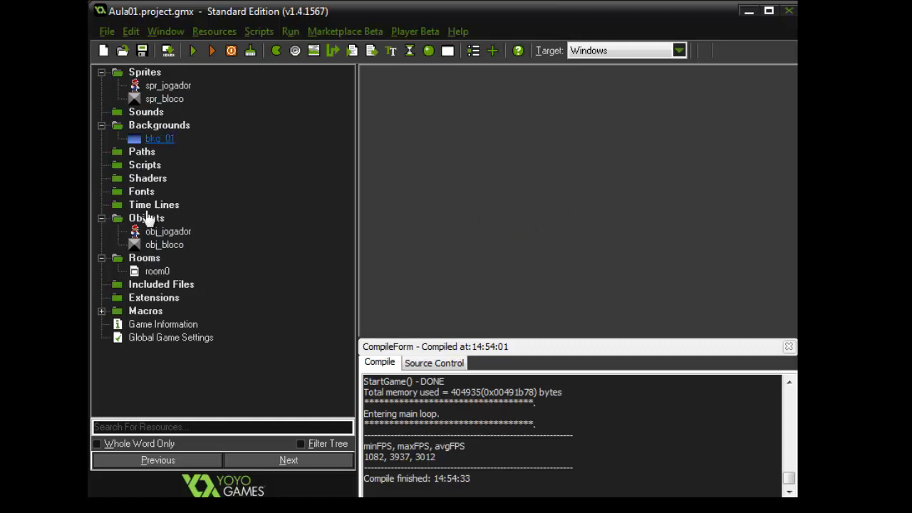
- Save the project under the name Aula01 in the GameMaker Projects folder, overwriting the existing project, and save it once more
click(112, 30)
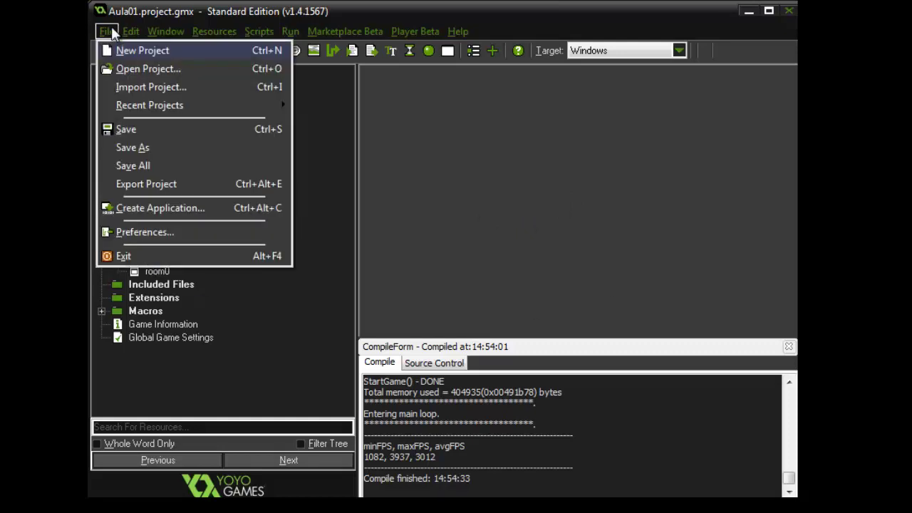
click(136, 148)
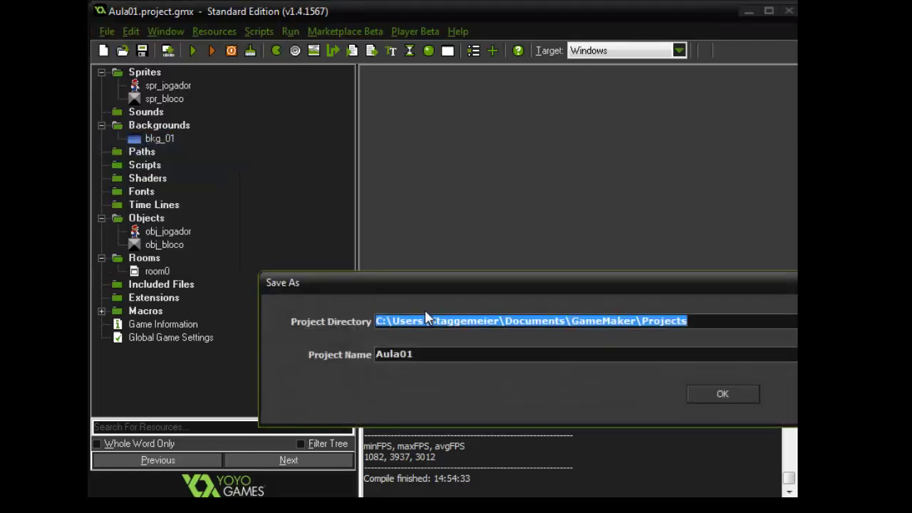
click(723, 394)
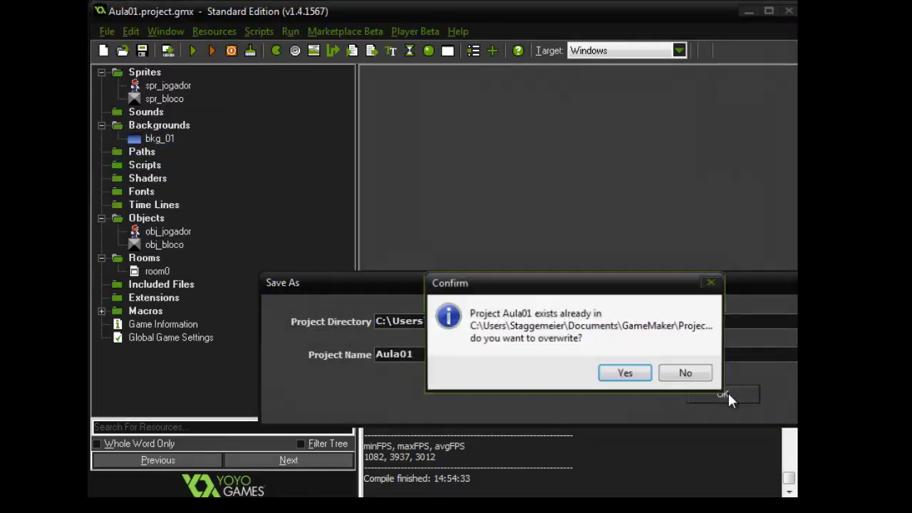
click(625, 375)
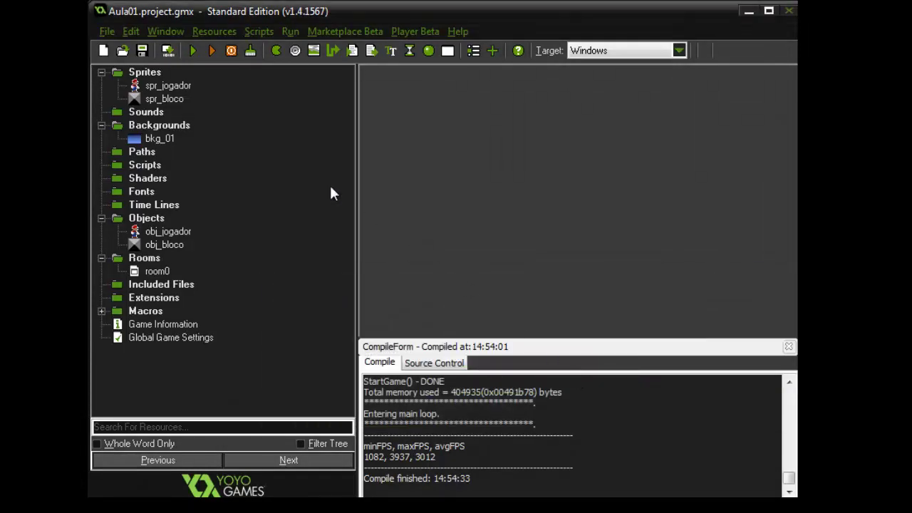
click(109, 32)
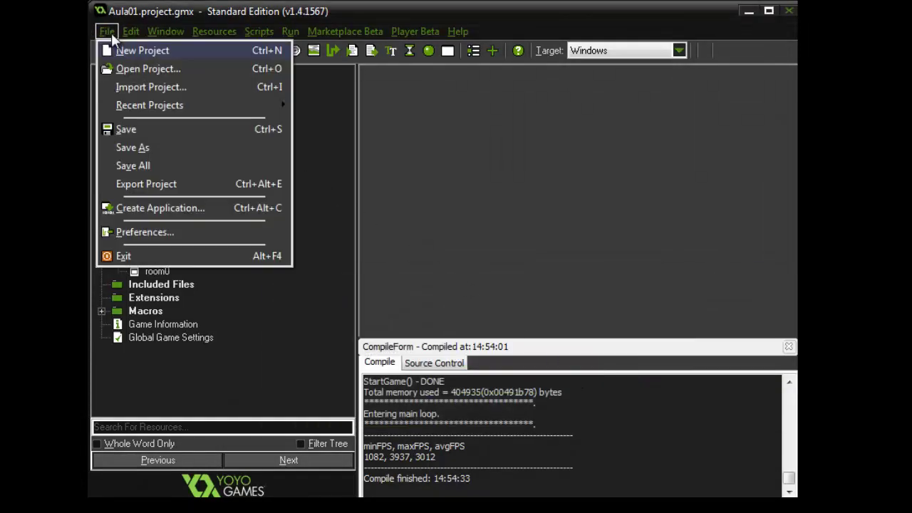
click(149, 136)
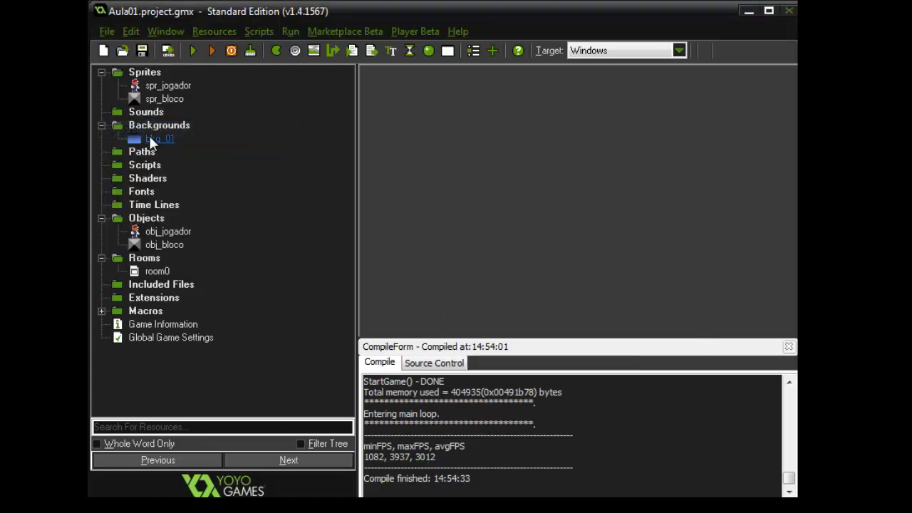